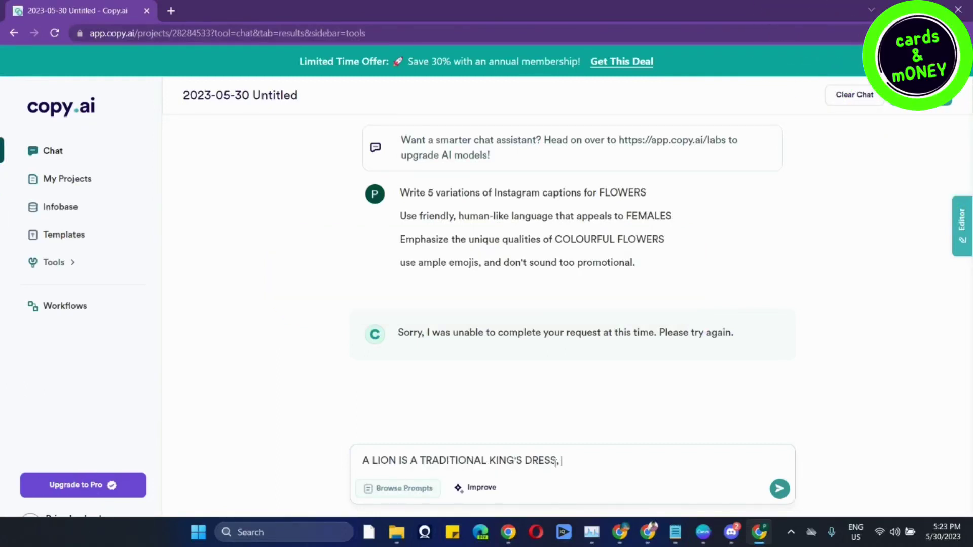
Step: End the lion prompt with 'LOOKING LIKE A WARRIOR', fixing the typo, and have Copy.ai improve it
{"action": "type", "text": "OOKING LIKE A"}
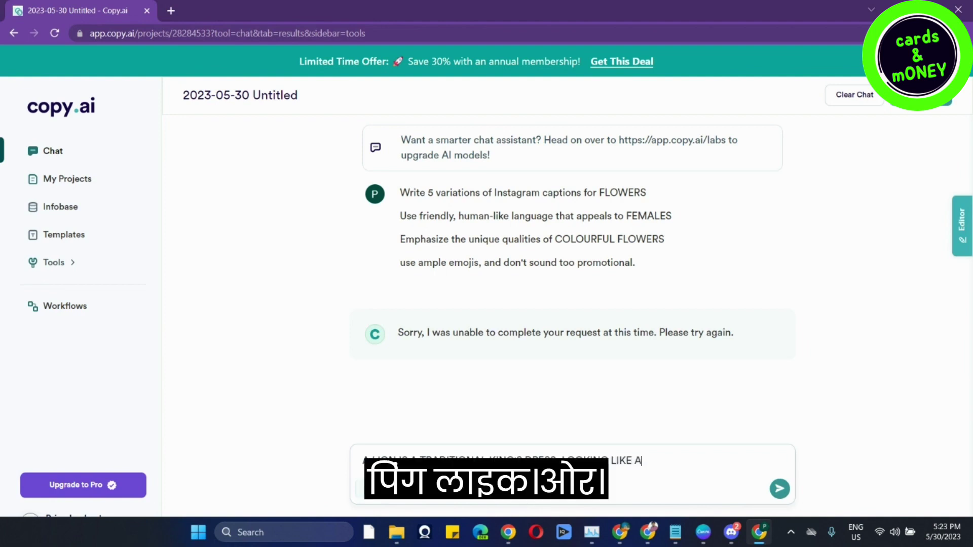
{"action": "type", "text": " WARIOR"}
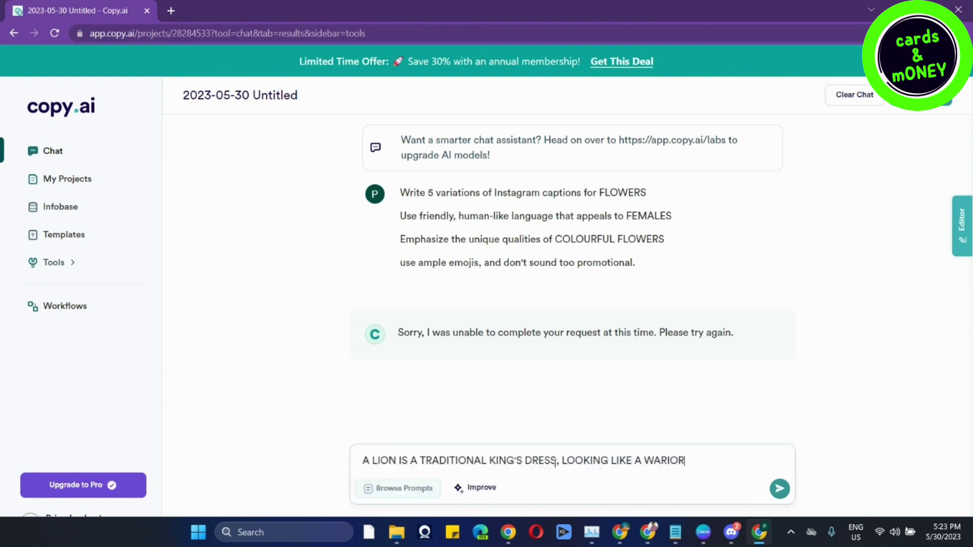
{"action": "left_click", "coordinate": [667, 461]}
{"action": "type", "text": "R"}
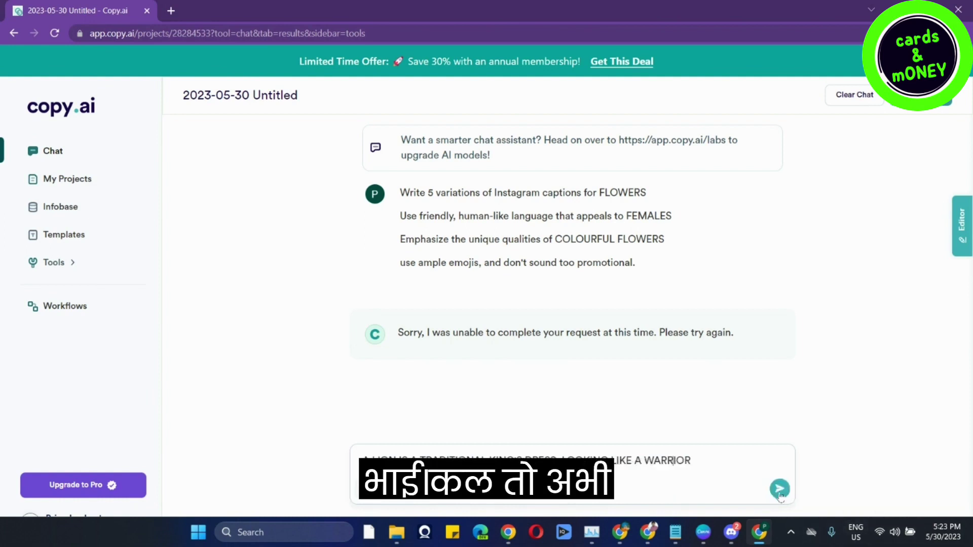
{"action": "left_click", "coordinate": [475, 490]}
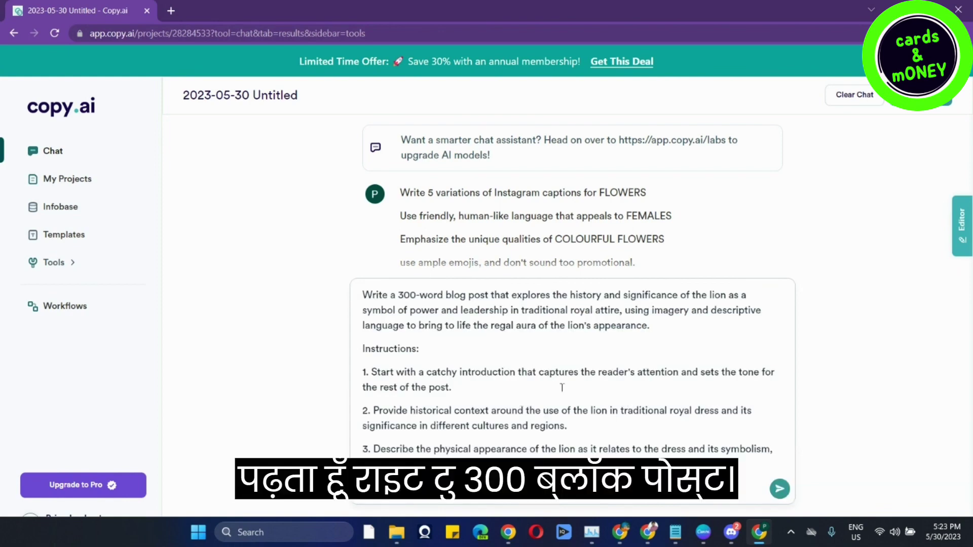
Step: Review the expanded 300-word blog-post prompt and select all of it for replacement
{"action": "scroll", "coordinate": [524, 428], "scroll_direction": "up", "scroll_amount": 3}
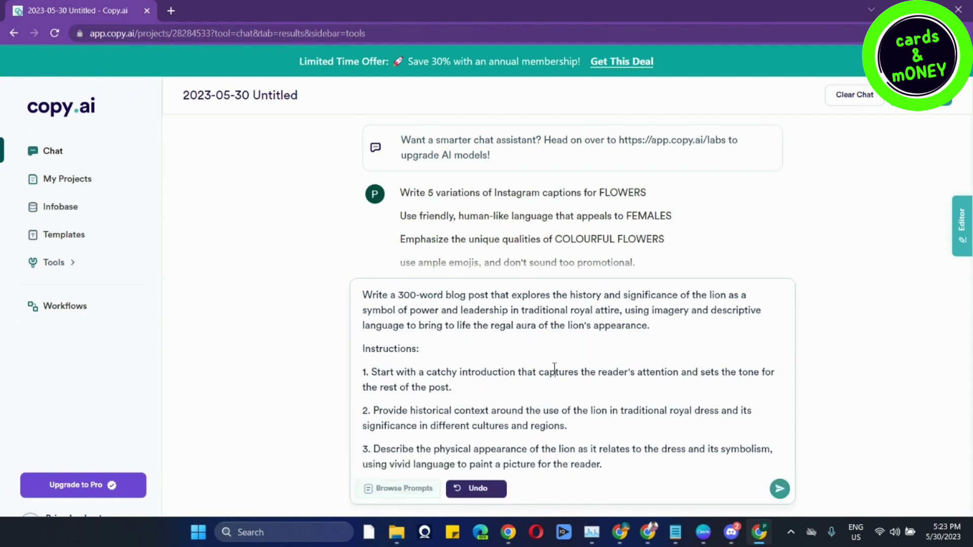
{"action": "scroll", "coordinate": [686, 308], "scroll_direction": "down", "scroll_amount": 3}
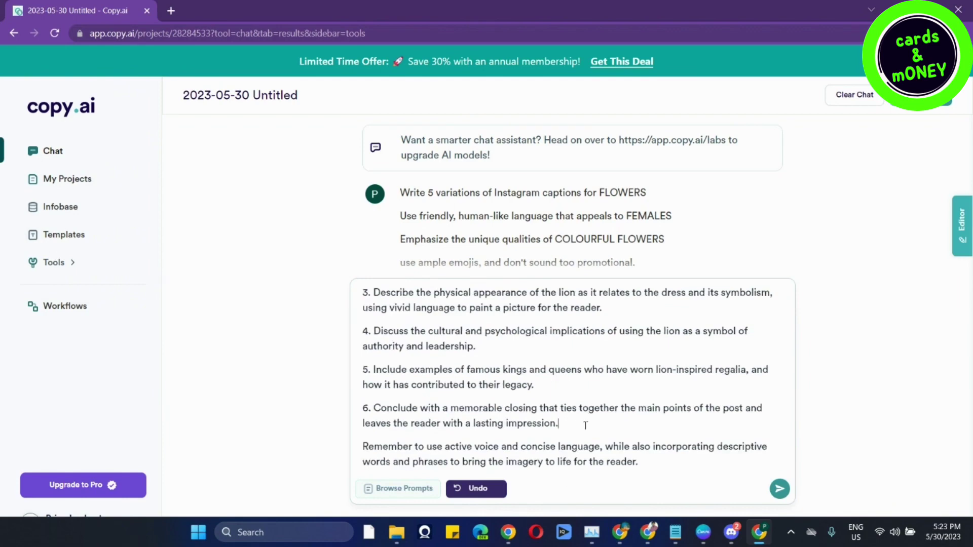
{"action": "key", "text": "ctrl+a"}
Step: Type 'An image of a lion wearing king's clothes, looking serious and like a warrior', fixing typos
{"action": "type", "text": "An im"}
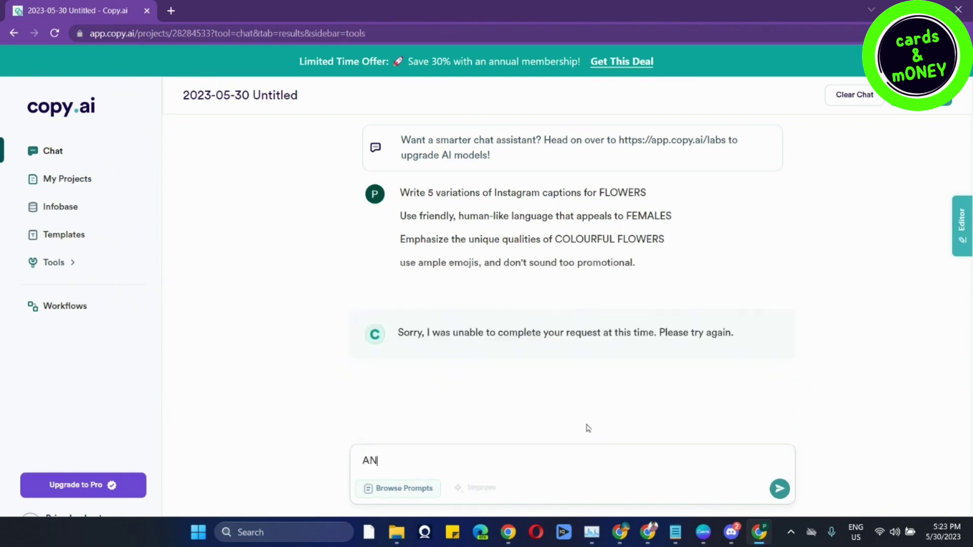
{"action": "type", "text": "AGE OF A L"}
{"action": "type", "text": "ION WEARNING"}
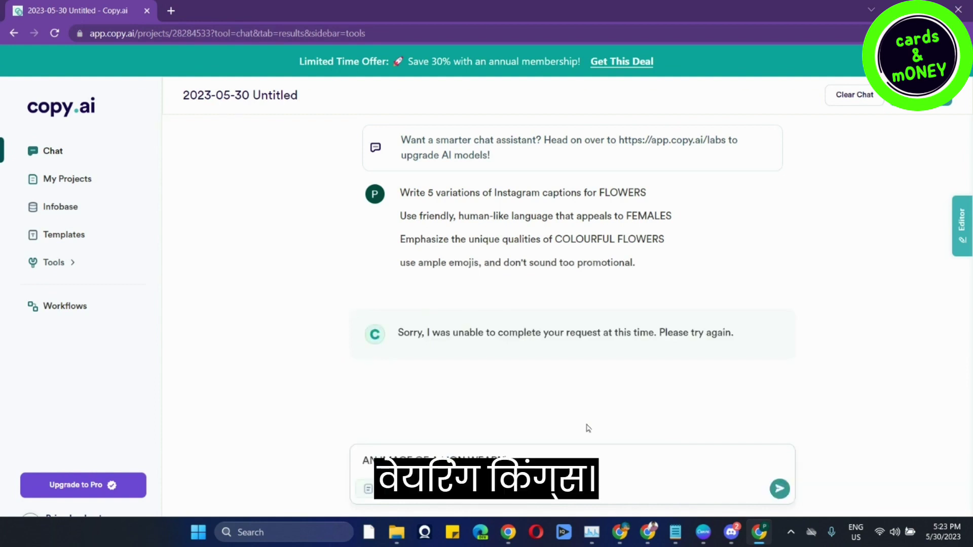
{"action": "type", "text": " KING'S CLOR"}
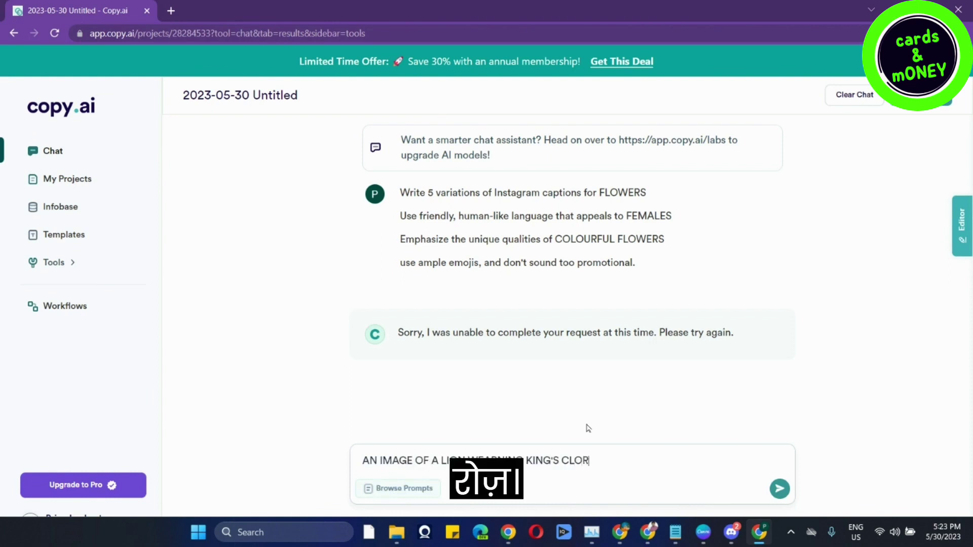
{"action": "key", "text": "BackSpace"}
{"action": "type", "text": "THES."}
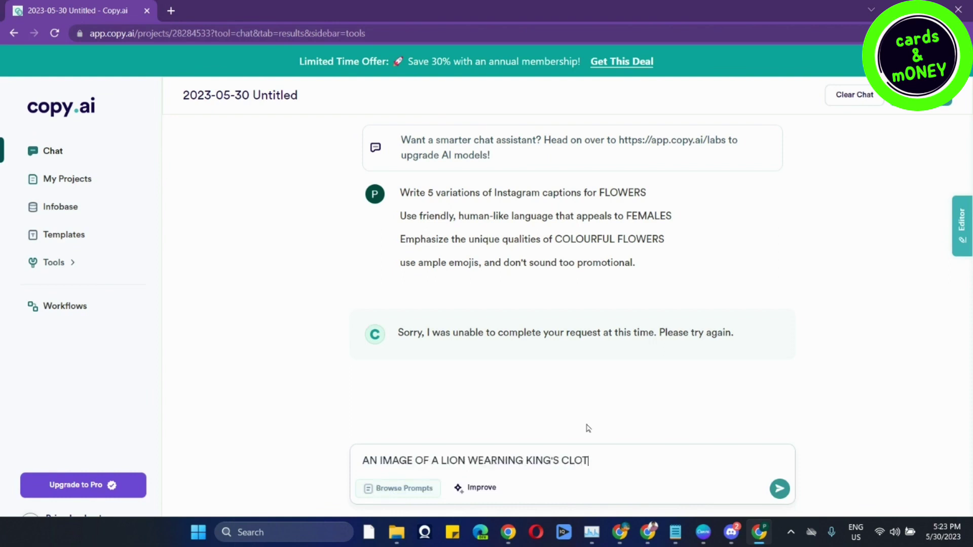
{"action": "type", "text": " LLOKING S"}
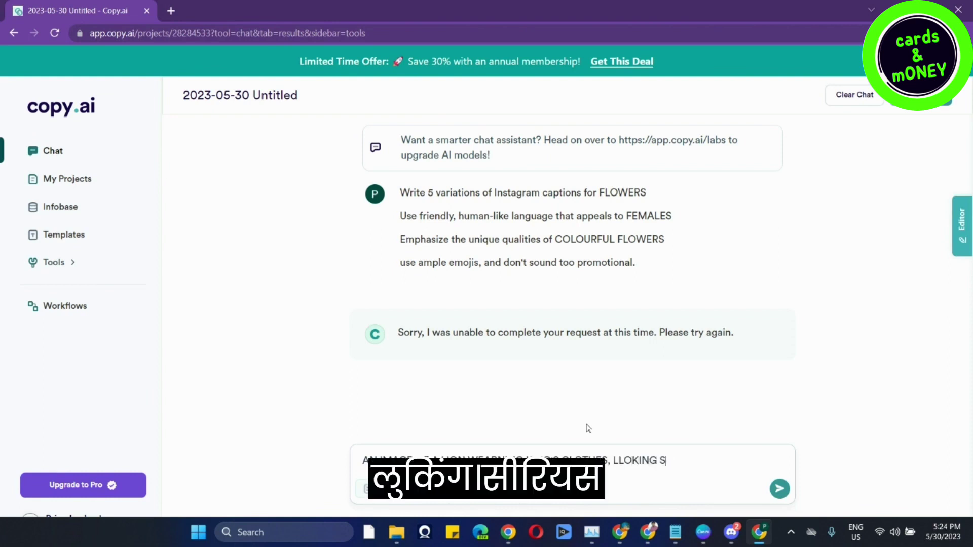
{"action": "type", "text": "ERIOUS AND"}
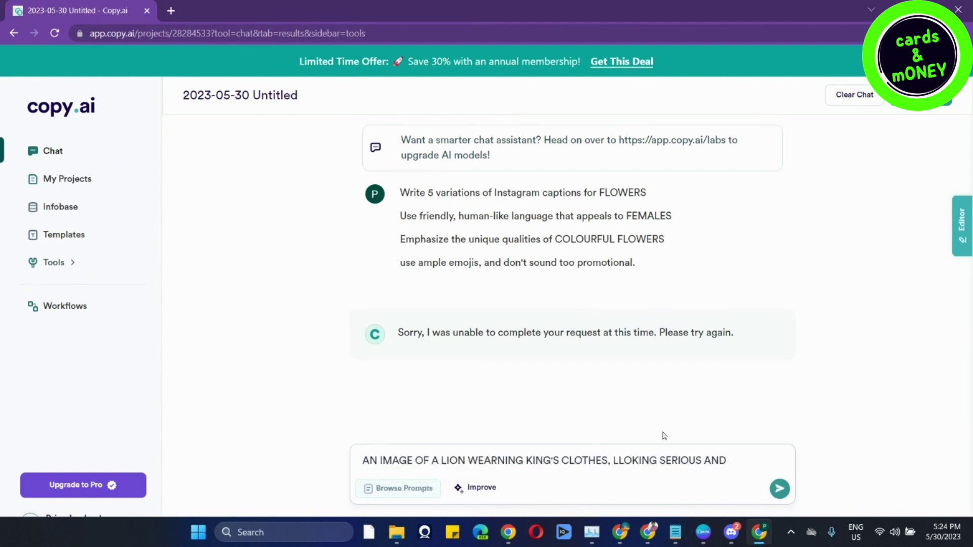
{"action": "left_click", "coordinate": [618, 460]}
{"action": "key", "text": "Delete"}
{"action": "type", "text": "O"}
{"action": "left_click", "coordinate": [756, 458]}
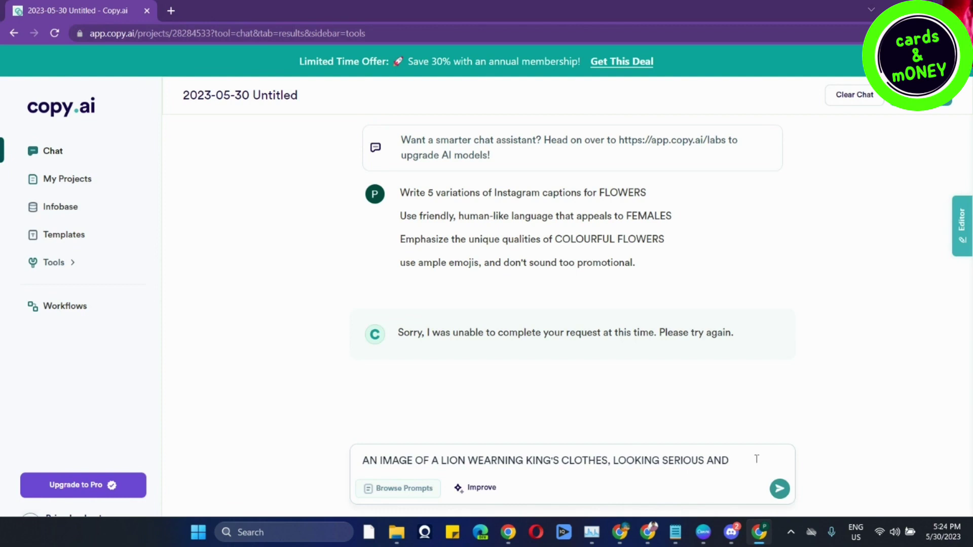
{"action": "type", "text": "WE"}
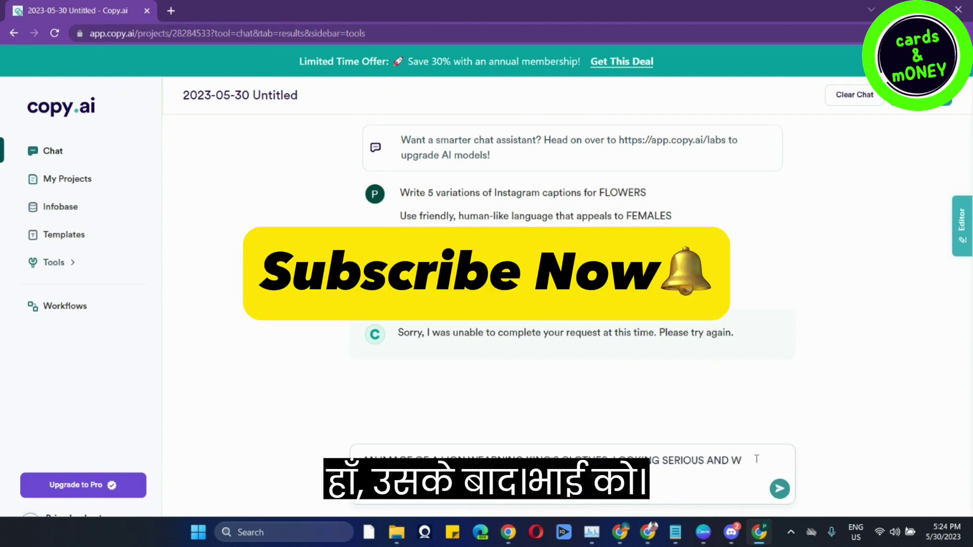
{"action": "key", "text": "BackSpace"}
{"action": "type", "text": "LIKE A WA"}
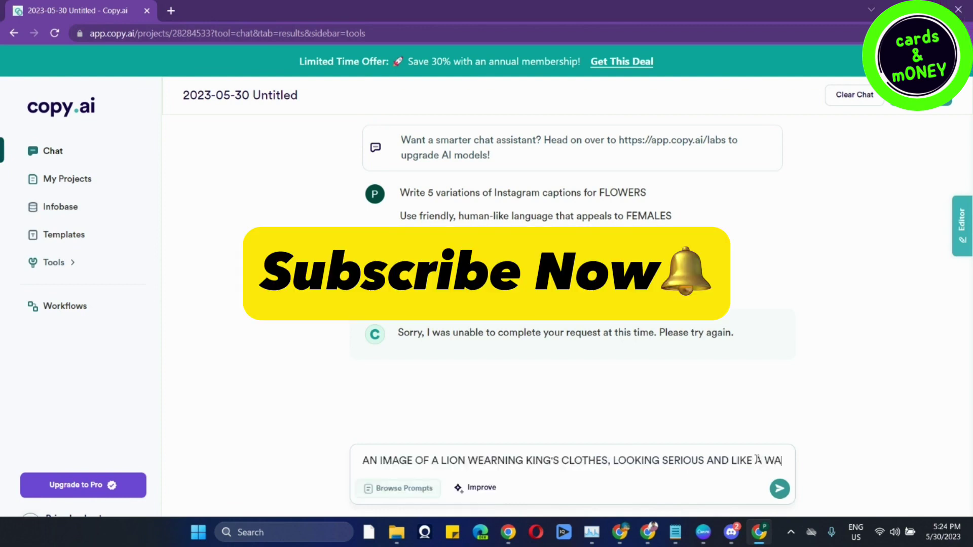
{"action": "type", "text": "RRIOT"}
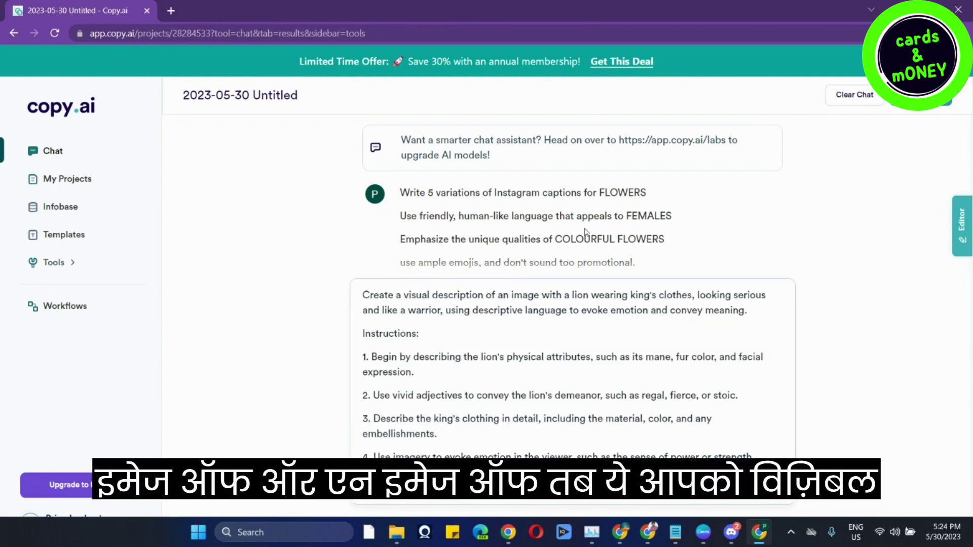
Step: Review the improved visual-description lion prompt, select all of it, and switch windows
{"action": "scroll", "coordinate": [526, 293], "scroll_direction": "down", "scroll_amount": 3}
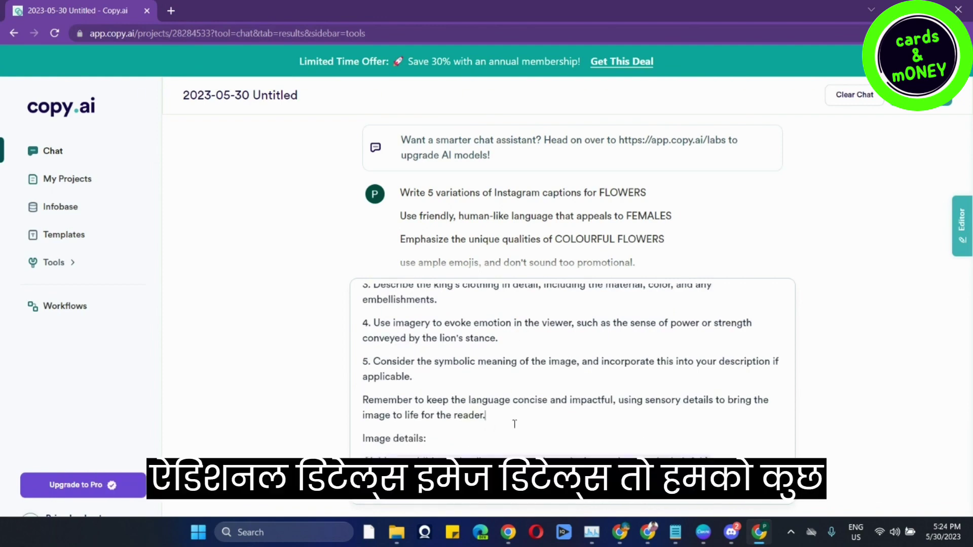
{"action": "key", "text": "ctrl+a"}
{"action": "key", "text": "ctrl+c"}
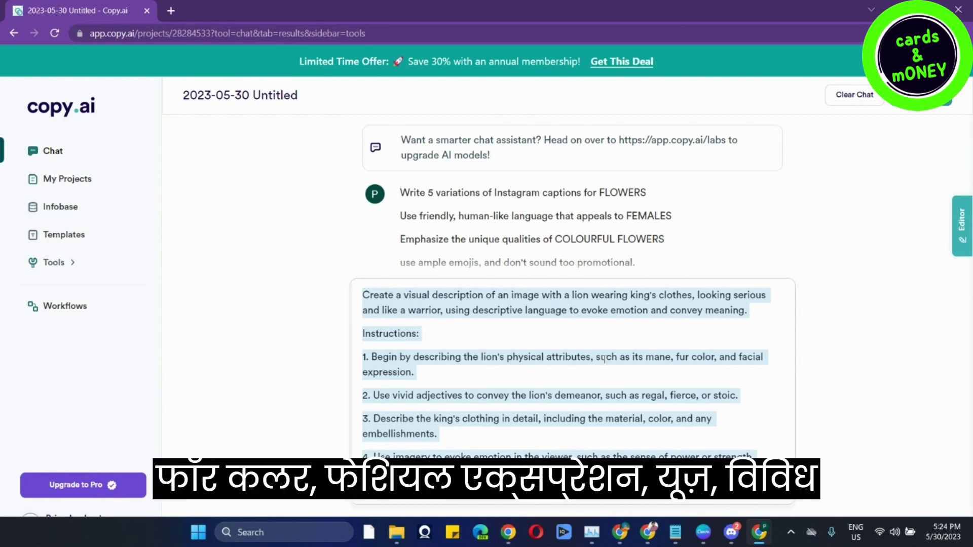
{"action": "scroll", "coordinate": [604, 358], "scroll_direction": "down", "scroll_amount": 3}
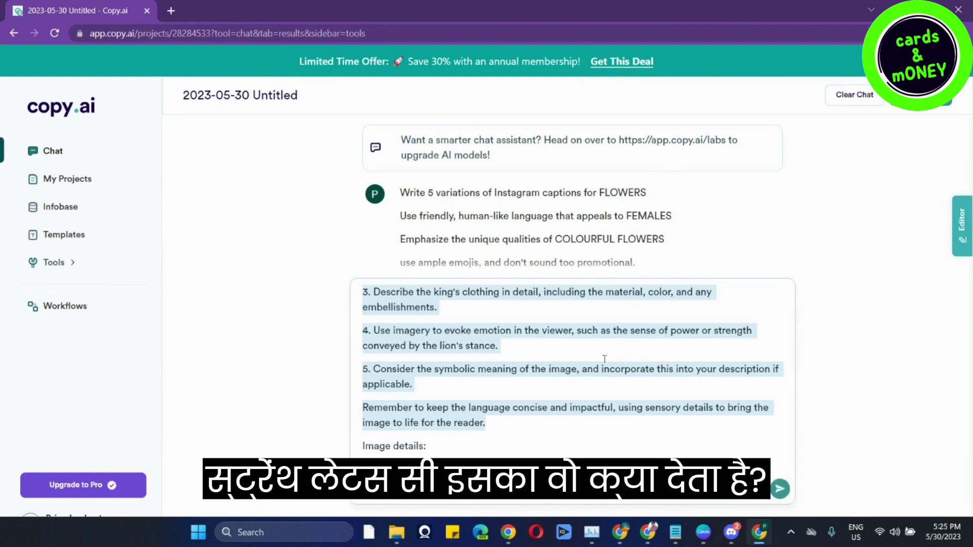
{"action": "key", "text": "alt+Tab"}
{"action": "key", "text": "alt+Tab"}
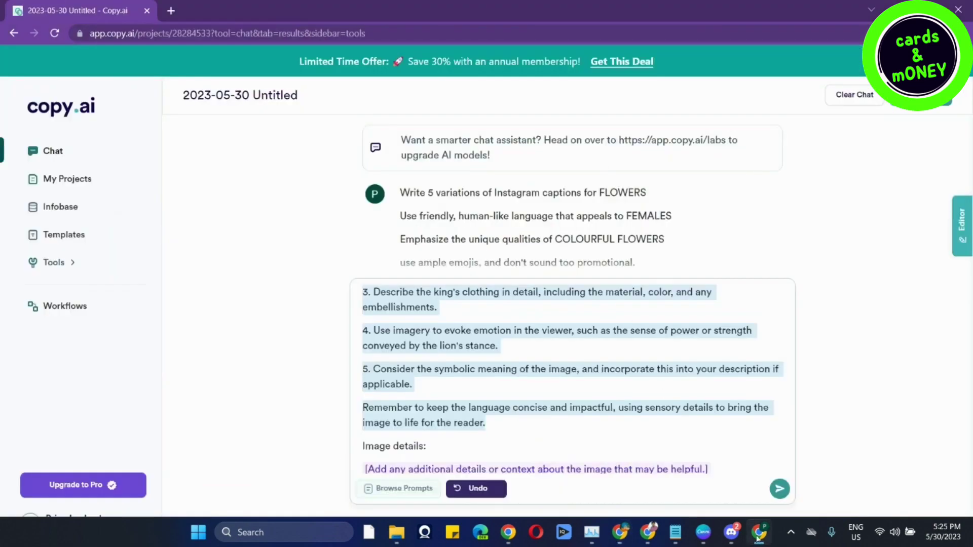
Step: In rookie-14, submit the pasted lion description with the /imagine command
{"action": "mouse_move", "coordinate": [731, 532]}
{"action": "left_click", "coordinate": [744, 491]}
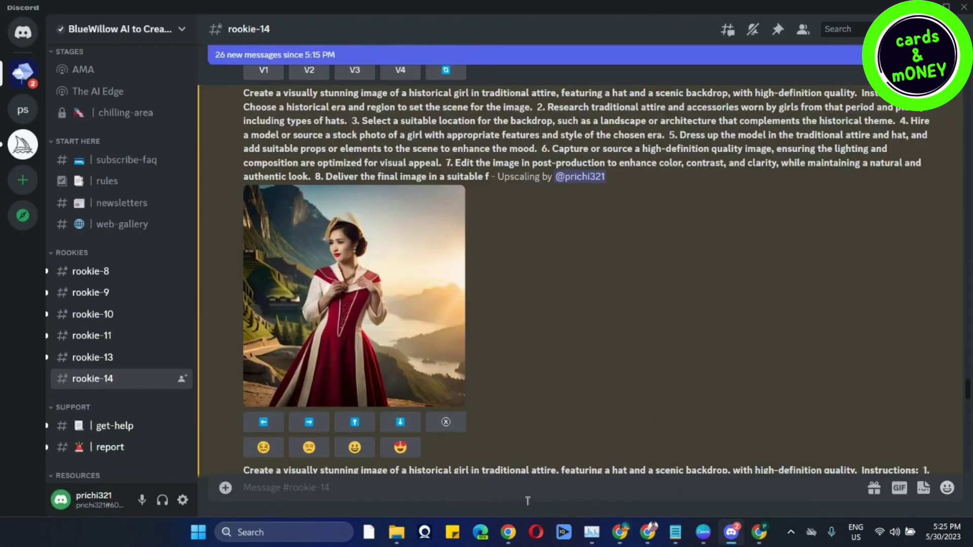
{"action": "left_click", "coordinate": [491, 483]}
{"action": "type", "text": "/"}
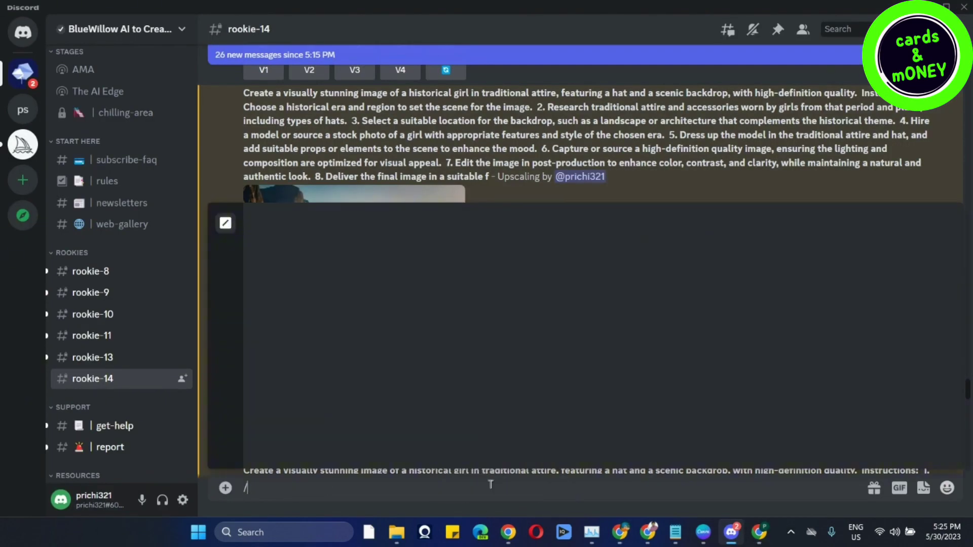
{"action": "key", "text": "Return"}
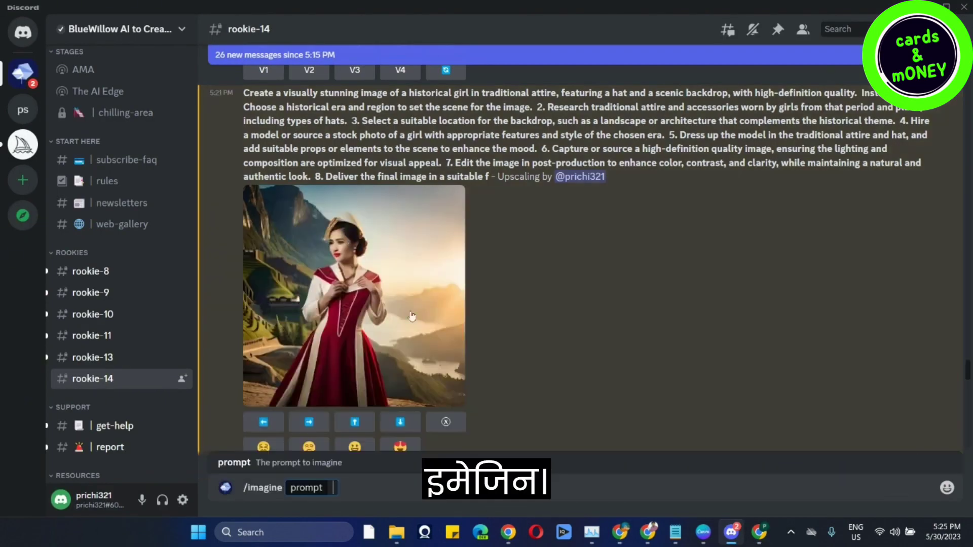
{"action": "key", "text": "ctrl+v"}
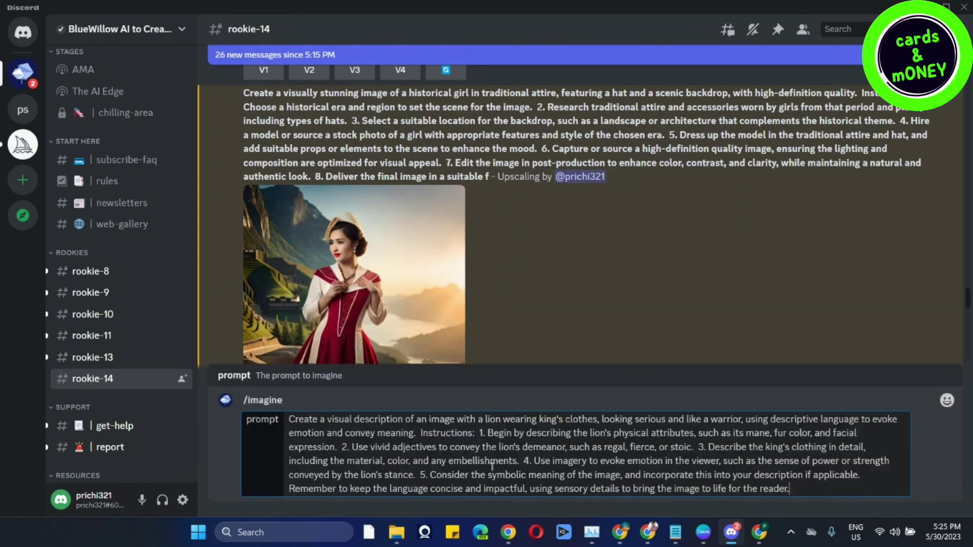
{"action": "key", "text": "Return"}
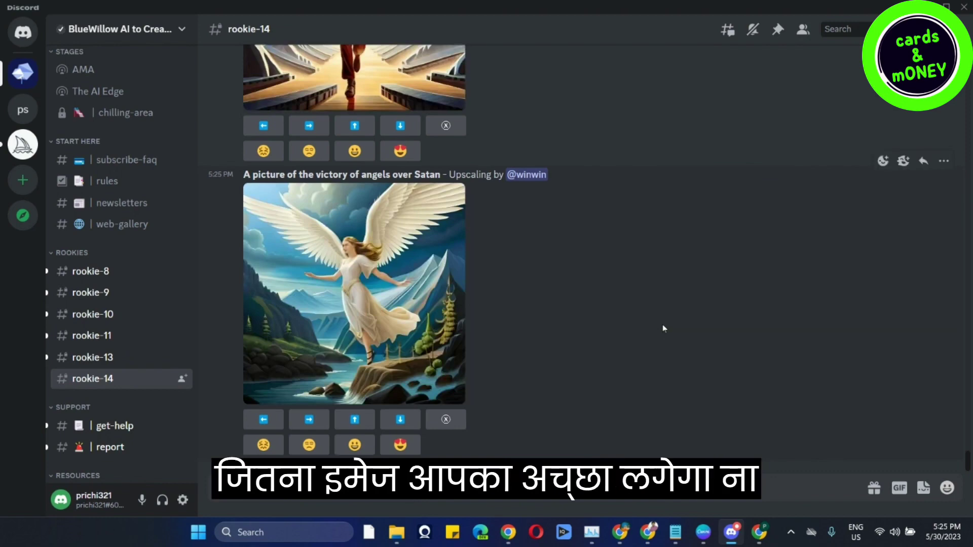
Step: Scroll the rookie-14 channel to locate the four-image lion grid from your prompt
{"action": "scroll", "coordinate": [662, 327], "scroll_direction": "up", "scroll_amount": 5}
{"action": "scroll", "coordinate": [663, 328], "scroll_direction": "up", "scroll_amount": 10}
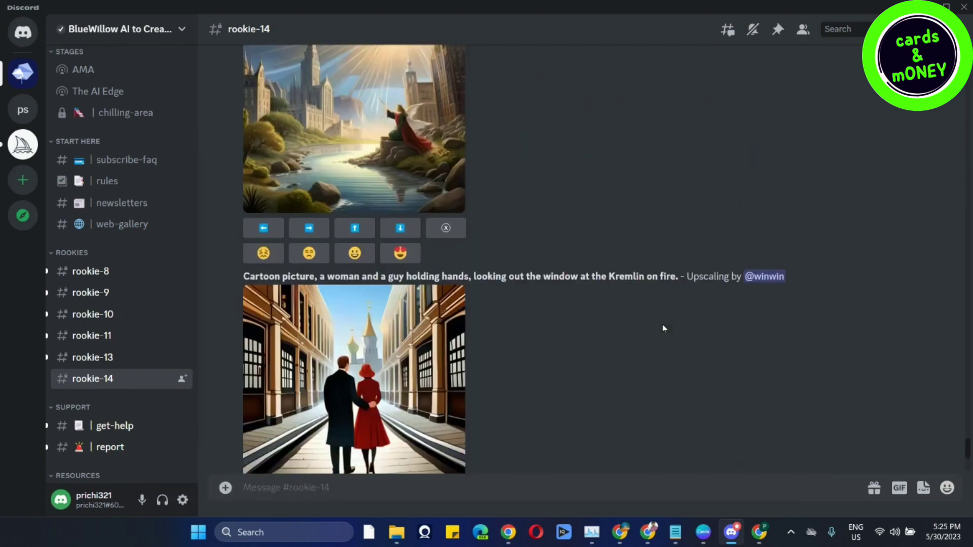
{"action": "scroll", "coordinate": [663, 328], "scroll_direction": "down", "scroll_amount": 20}
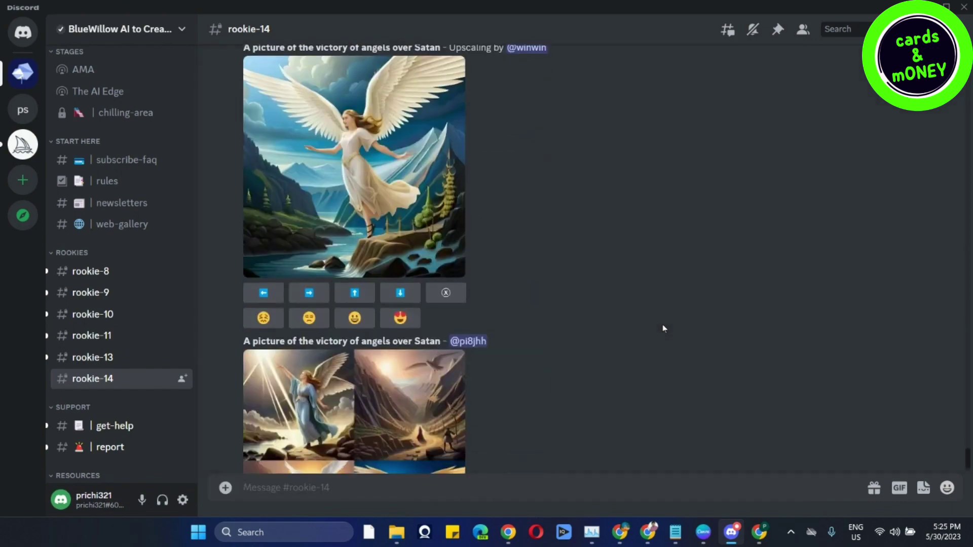
{"action": "scroll", "coordinate": [663, 328], "scroll_direction": "down", "scroll_amount": 8}
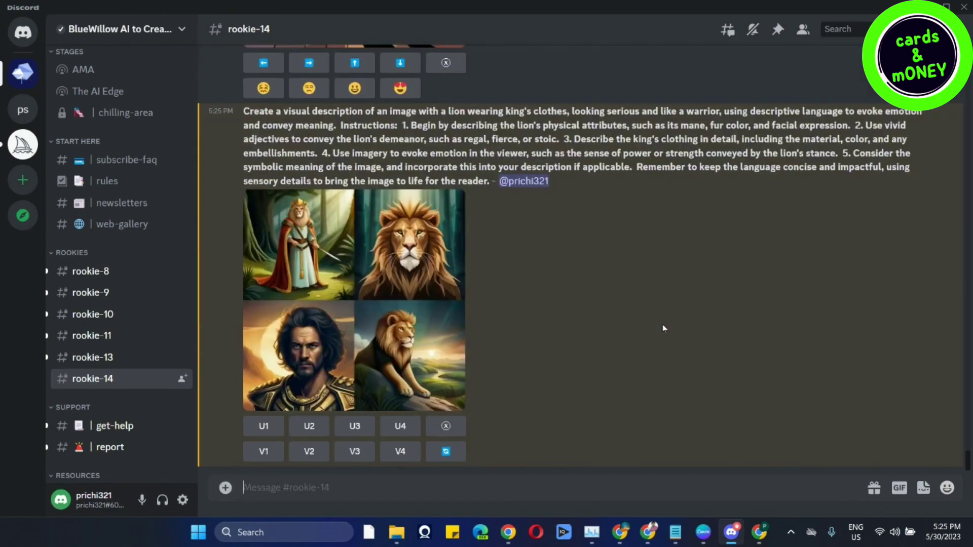
{"action": "scroll", "coordinate": [522, 232], "scroll_direction": "up", "scroll_amount": 4}
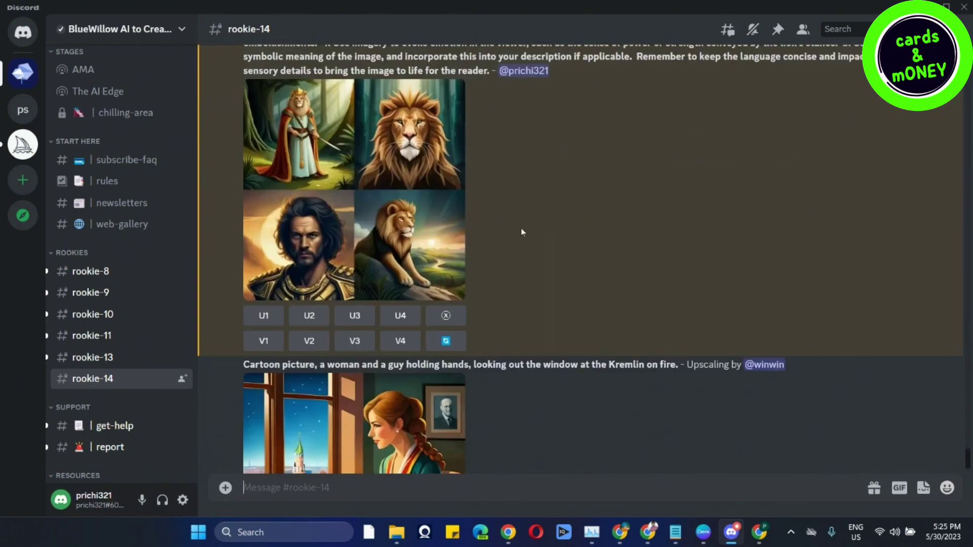
{"action": "scroll", "coordinate": [354, 203], "scroll_direction": "up", "scroll_amount": 2}
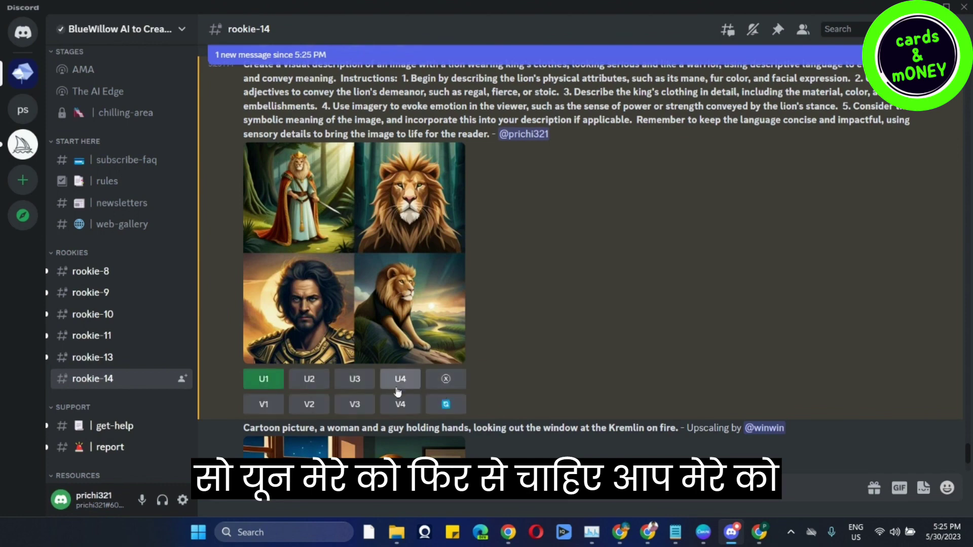
Step: Upscale the third lion image, the warrior, with U3
{"action": "left_click", "coordinate": [356, 385]}
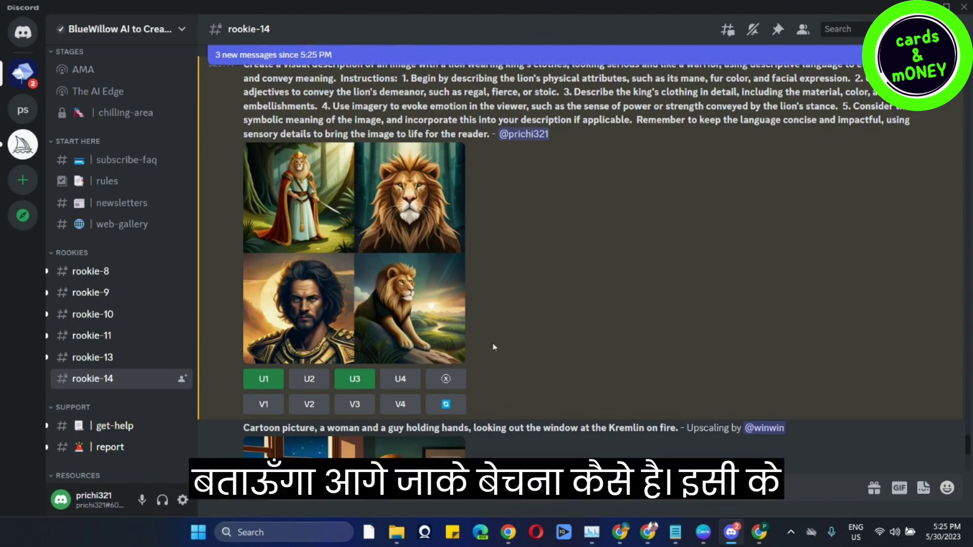
{"action": "scroll", "coordinate": [567, 306], "scroll_direction": "down", "scroll_amount": 5}
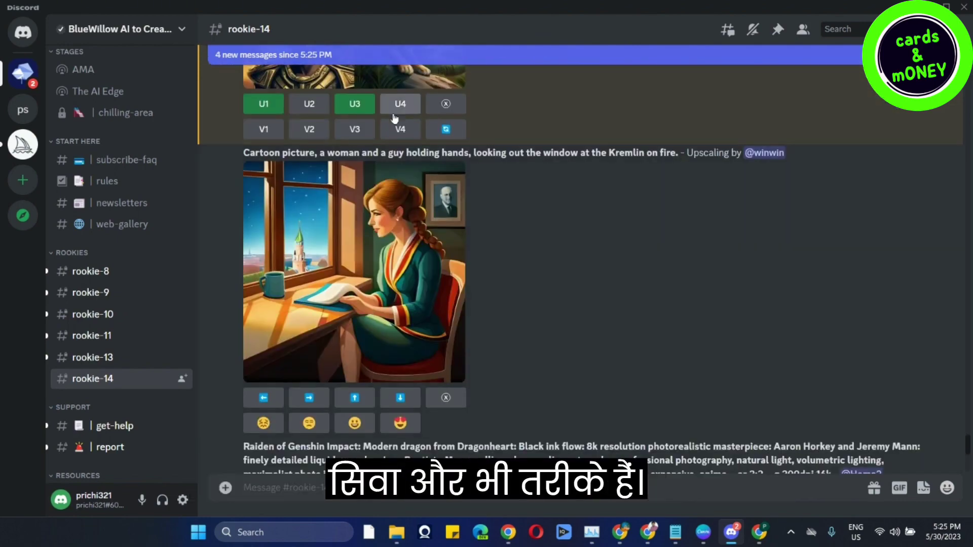
{"action": "scroll", "coordinate": [520, 220], "scroll_direction": "up", "scroll_amount": 3}
{"action": "scroll", "coordinate": [457, 267], "scroll_direction": "down", "scroll_amount": 7}
{"action": "scroll", "coordinate": [457, 267], "scroll_direction": "up", "scroll_amount": 5}
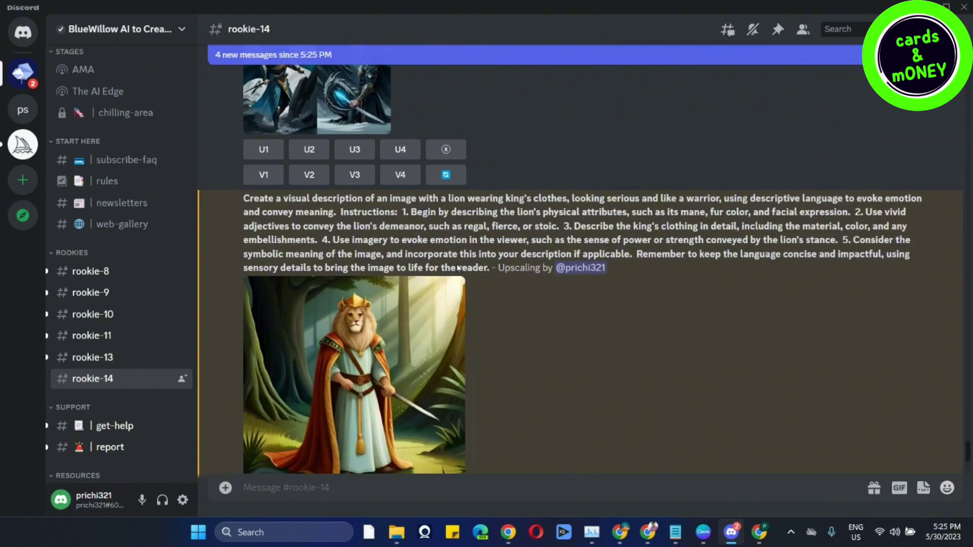
{"action": "scroll", "coordinate": [458, 267], "scroll_direction": "down", "scroll_amount": 2}
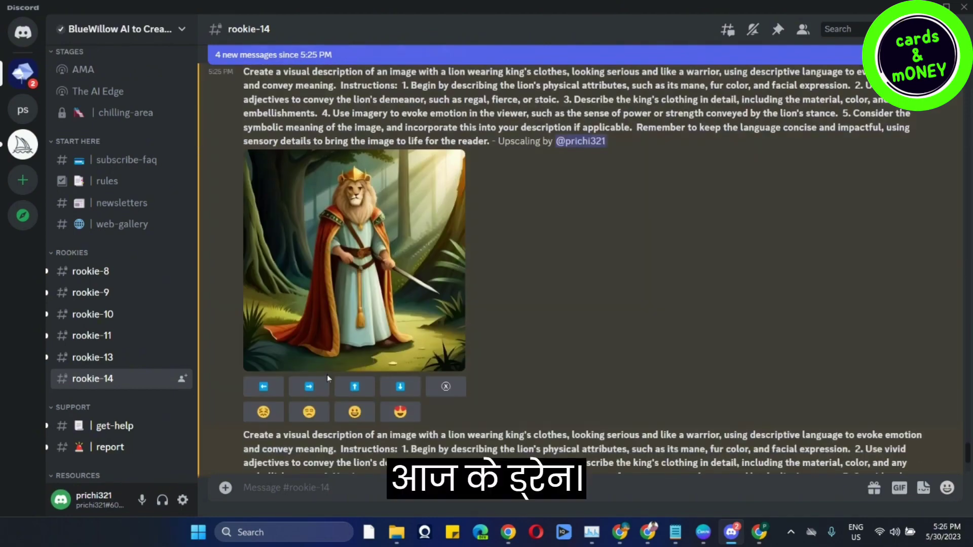
{"action": "scroll", "coordinate": [444, 238], "scroll_direction": "down", "scroll_amount": 7}
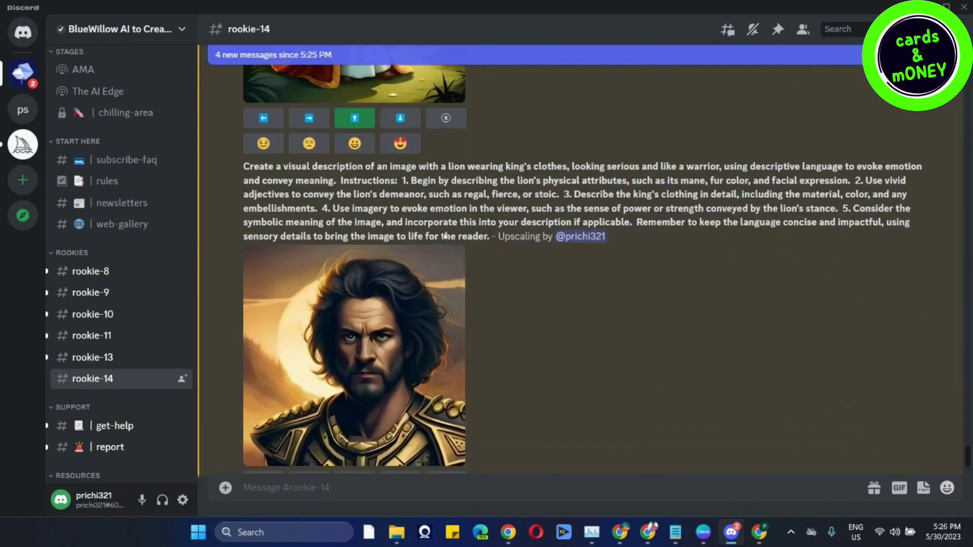
Step: Extend the warrior upscale upward, then bring up the Etsy AI-art search results
{"action": "left_click", "coordinate": [356, 373]}
{"action": "scroll", "coordinate": [357, 381], "scroll_direction": "down", "scroll_amount": 10}
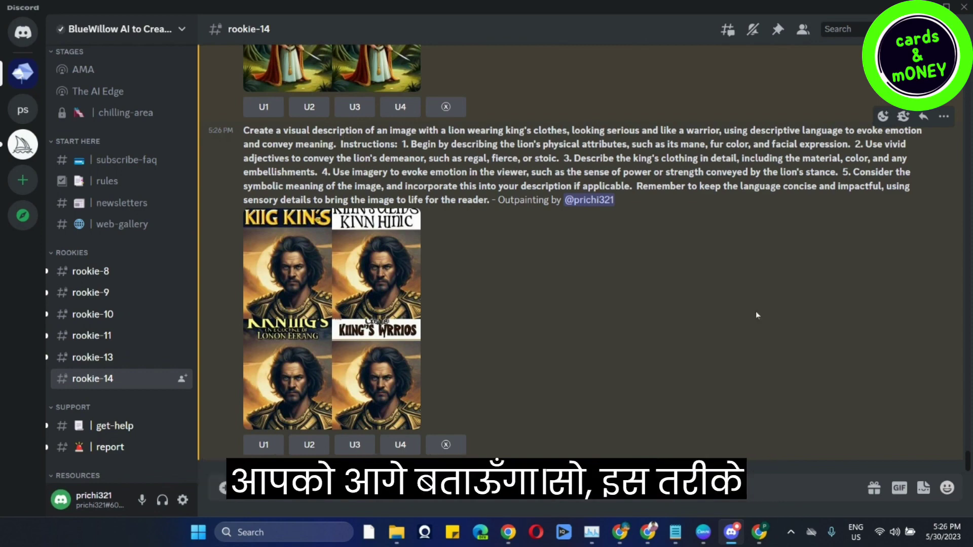
{"action": "mouse_move", "coordinate": [619, 532]}
{"action": "left_click", "coordinate": [635, 437]}
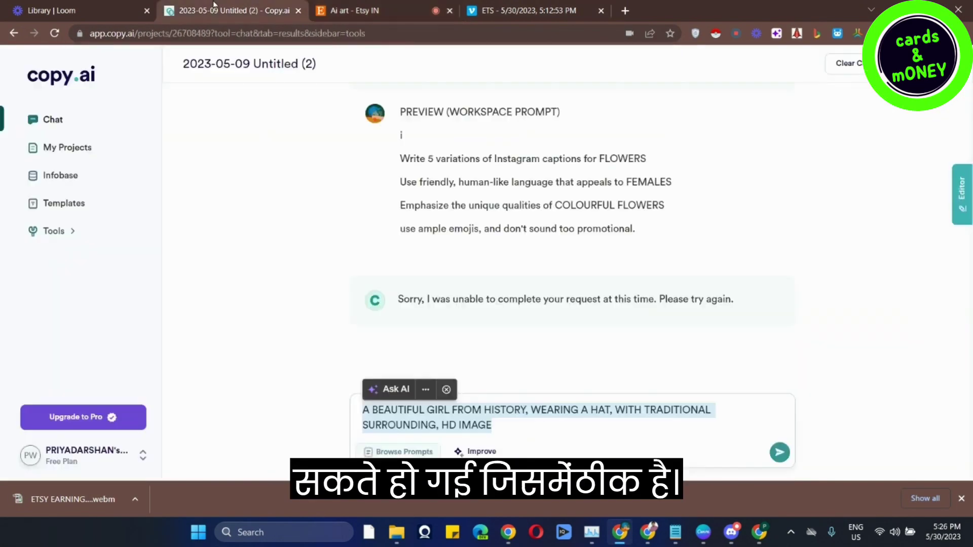
Step: Look over the Copy.ai, Redbubble and Facebook tabs, then open the ChatGPT 'AI Art Discussions' chat
{"action": "left_click", "coordinate": [227, 10]}
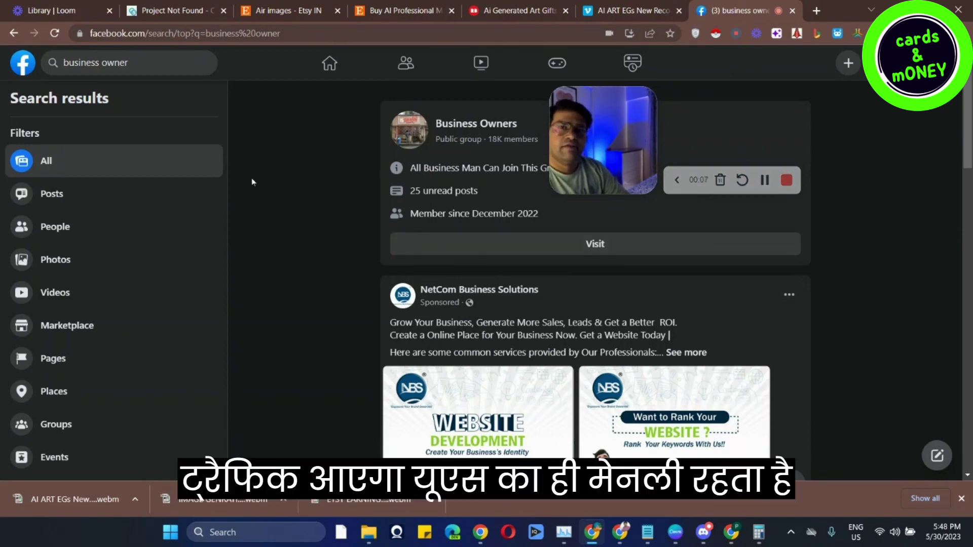
{"action": "left_click", "coordinate": [535, 5]}
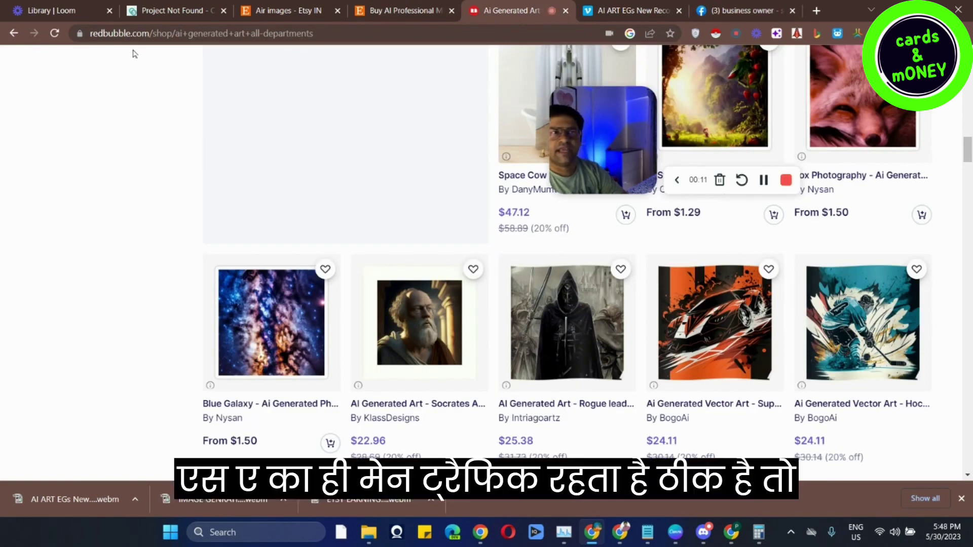
{"action": "left_click", "coordinate": [141, 33]}
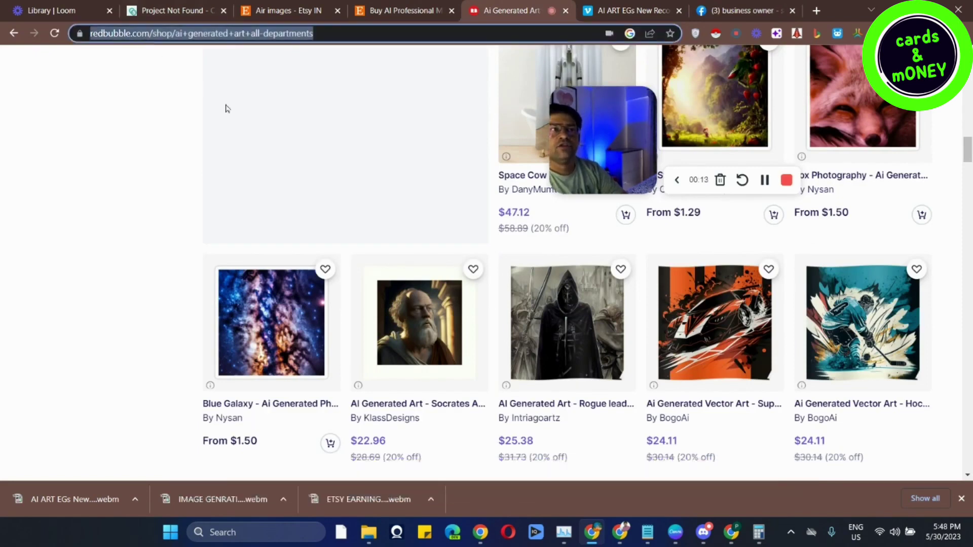
{"action": "left_click", "coordinate": [711, 6]}
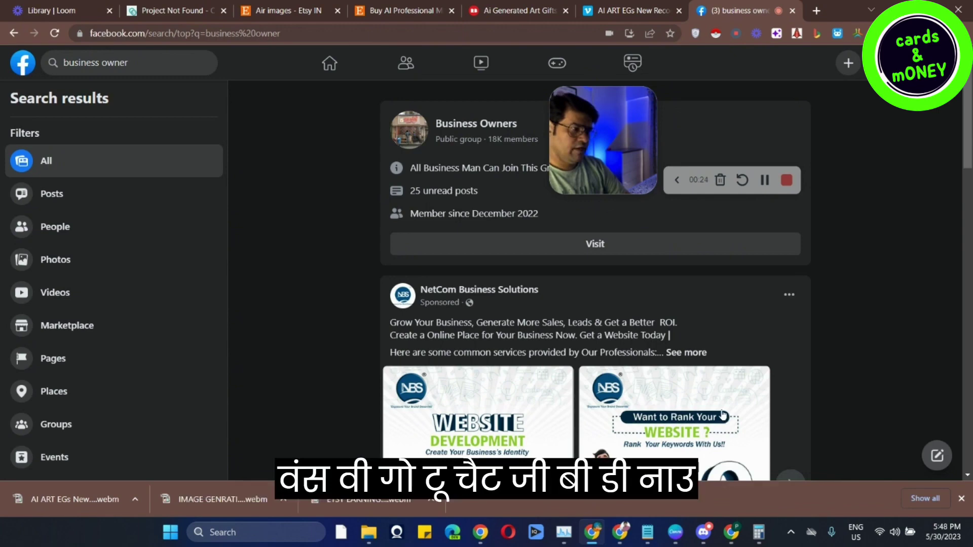
{"action": "left_click", "coordinate": [619, 532]}
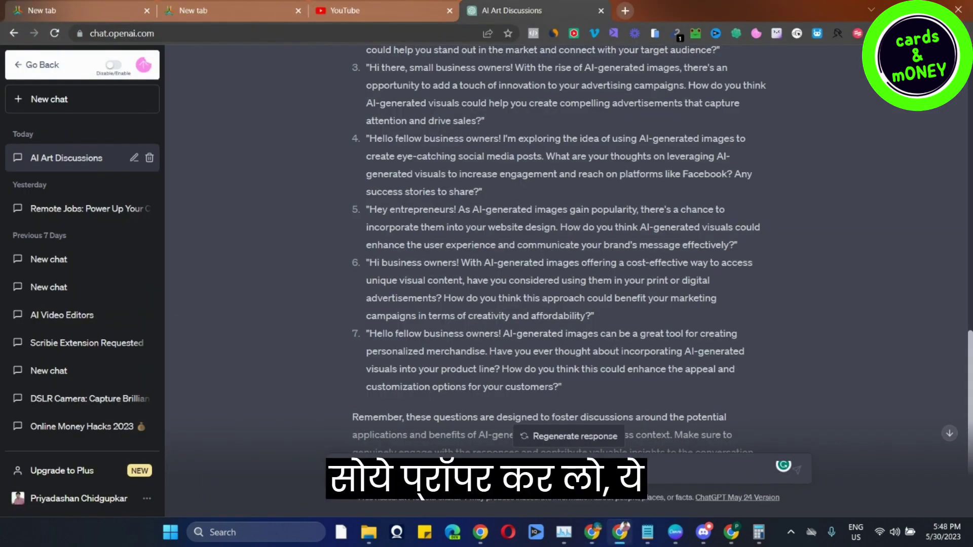
Step: Send ChatGPT the pasted prompt asking for business-owner questions, stopping the reply mid-generation
{"action": "type", "text": "i want to sell ai generated images in fb groups, give me questions related to this, which are not salesy but will surely get replies in a group, questions should be for business owners"}
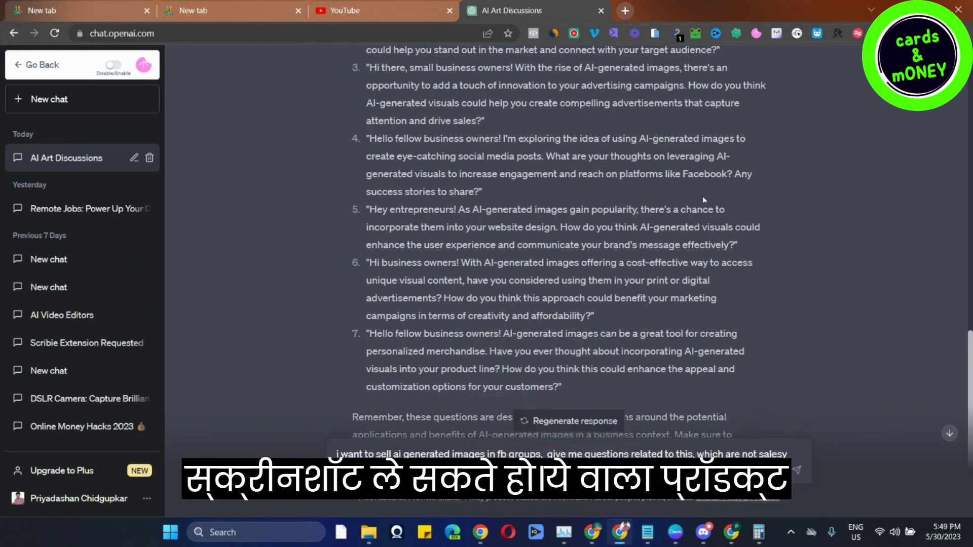
{"action": "key", "text": "ctrl+a"}
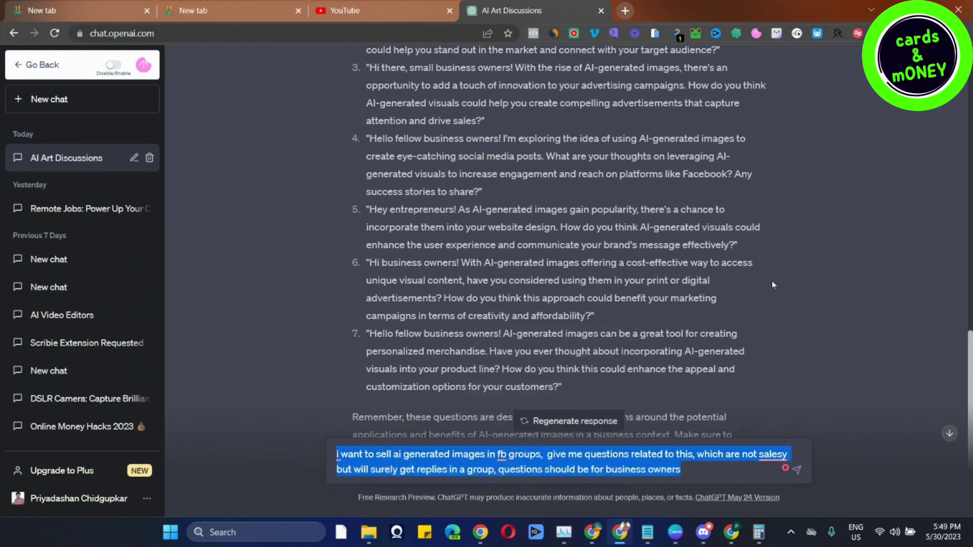
{"action": "scroll", "coordinate": [771, 281], "scroll_direction": "down", "scroll_amount": 2}
{"action": "key", "text": "Return"}
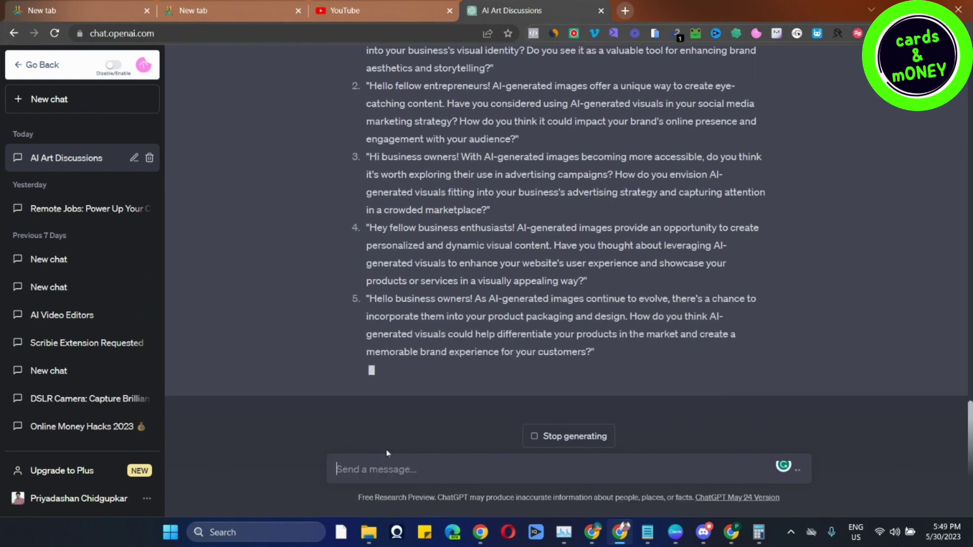
{"action": "left_click", "coordinate": [575, 437]}
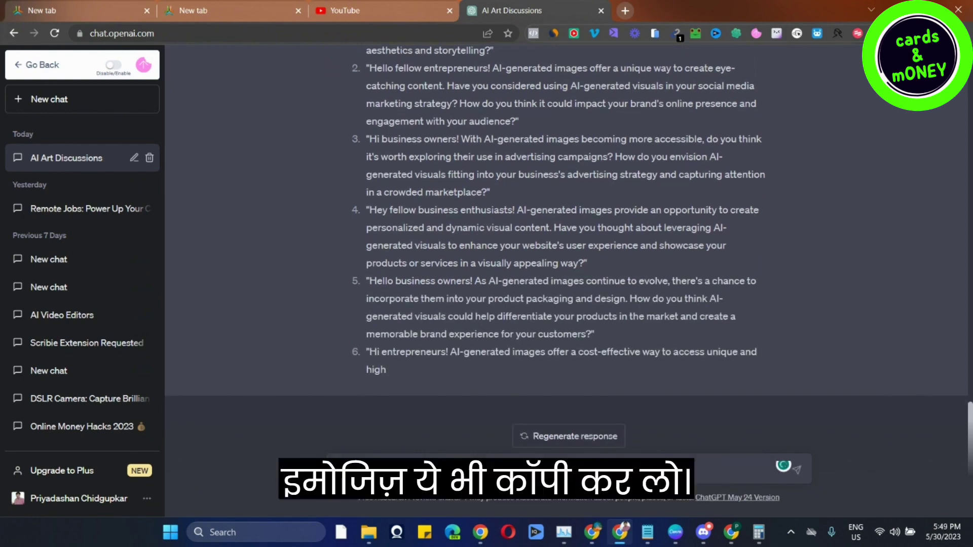
Step: Ask for the questions with emojis and select the first emoji question
{"action": "key", "text": "Return"}
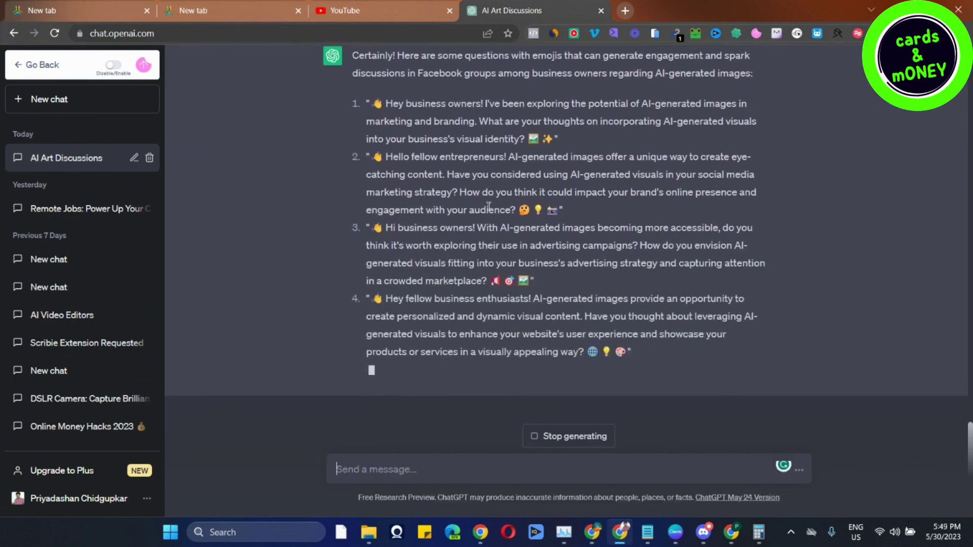
{"action": "scroll", "coordinate": [564, 206], "scroll_direction": "up", "scroll_amount": 2}
{"action": "left_click_drag", "start_coordinate": [563, 252], "coordinate": [365, 208]}
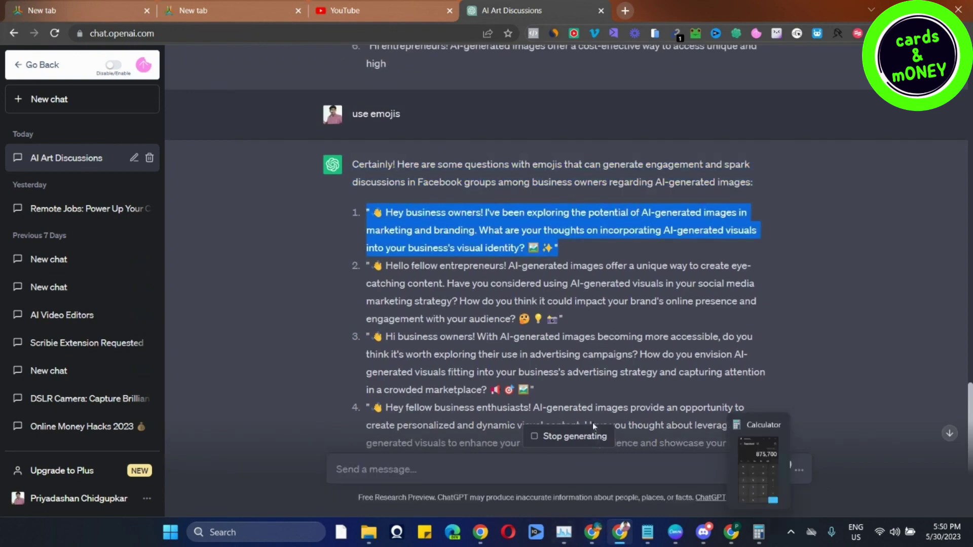
Step: Ask ChatGPT to add that you're giving AI images for free
{"action": "left_click", "coordinate": [530, 466]}
{"action": "type", "text": "add"}
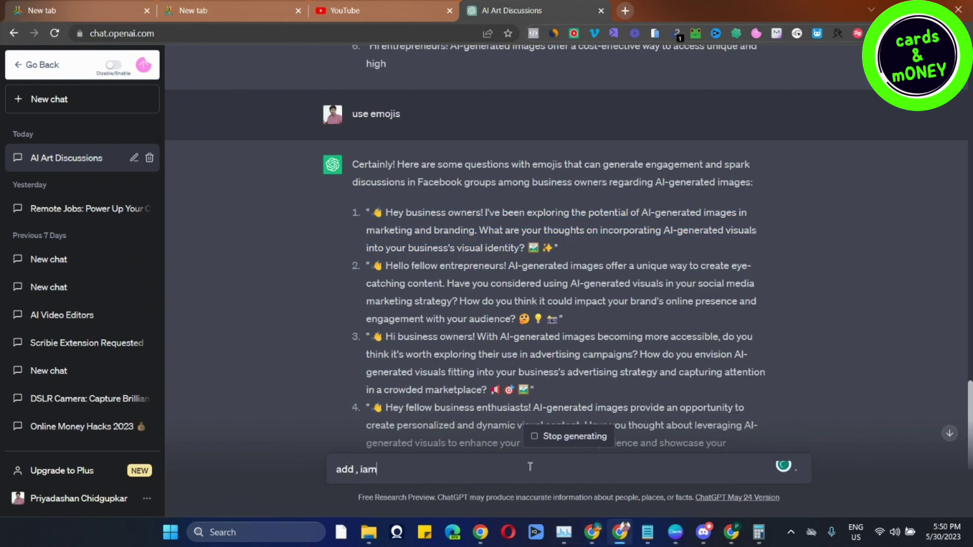
{"action": "type", "text": " , iam g"}
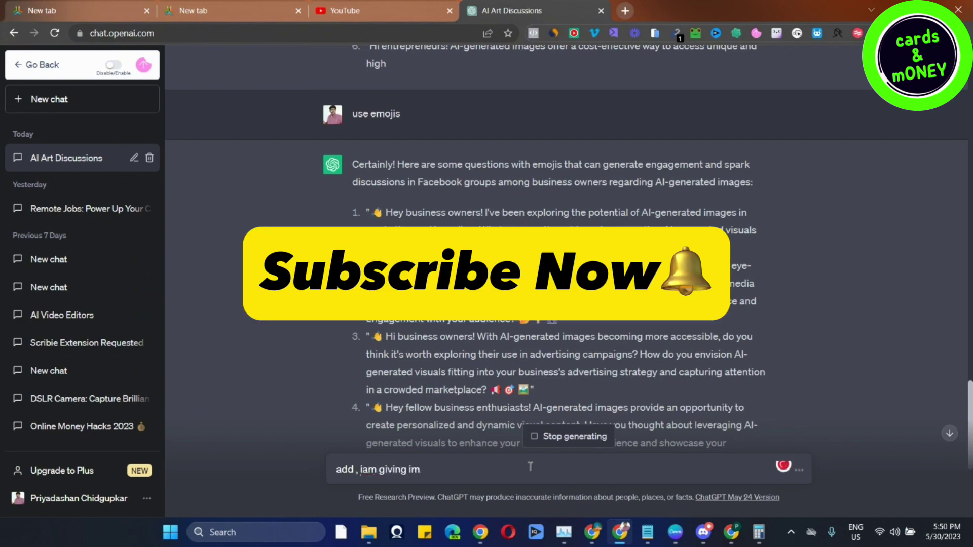
{"action": "type", "text": "iving ai-"}
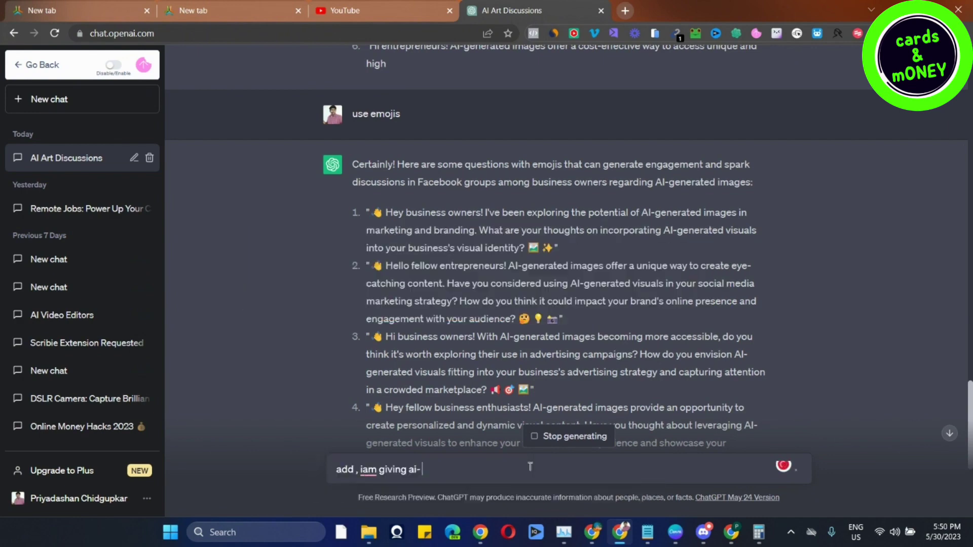
{"action": "type", "text": " images for free in above questions"}
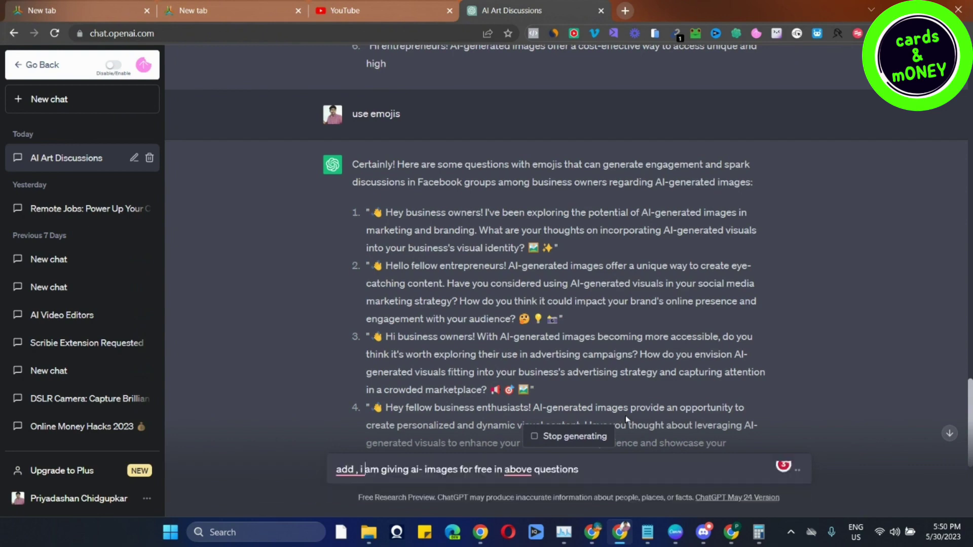
{"action": "triple_click", "coordinate": [545, 464]}
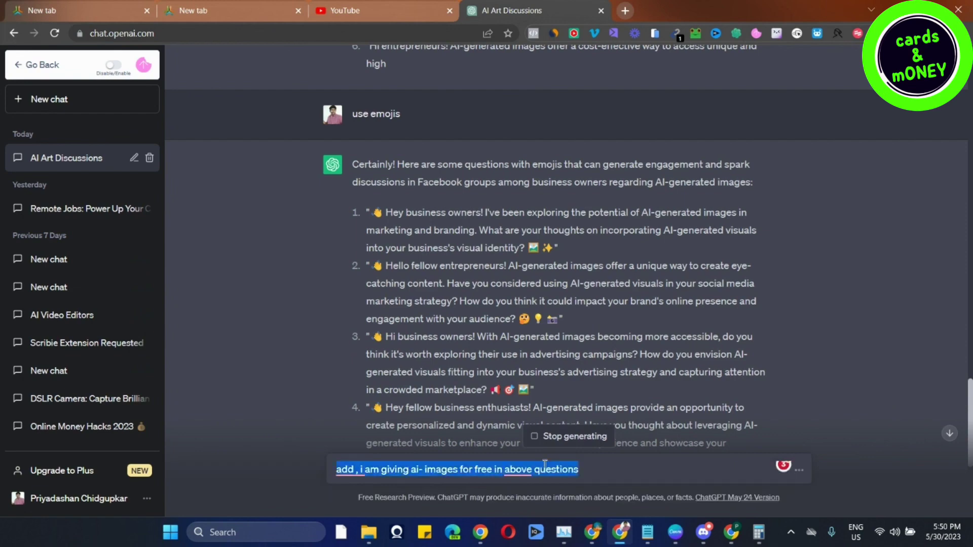
{"action": "left_click", "coordinate": [656, 475]}
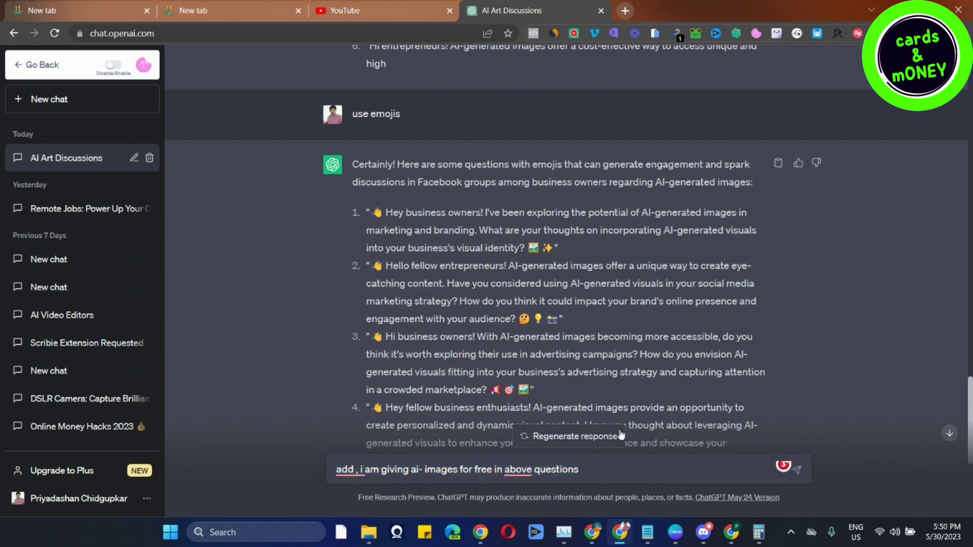
{"action": "key", "text": "Return"}
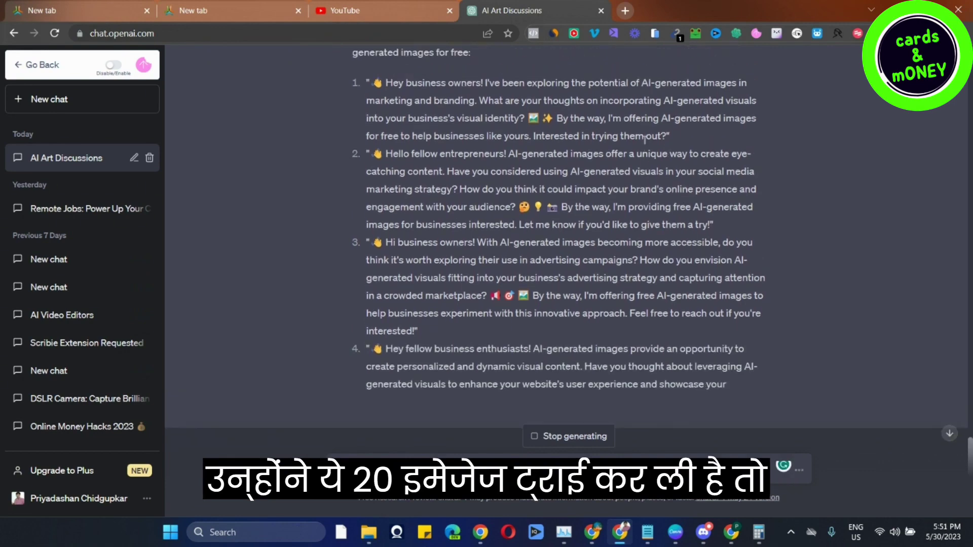
Step: Select the first revised question and return to the Facebook 'business owner' search results
{"action": "scroll", "coordinate": [685, 181], "scroll_direction": "up", "scroll_amount": 1}
{"action": "left_click_drag", "start_coordinate": [673, 147], "coordinate": [364, 119]}
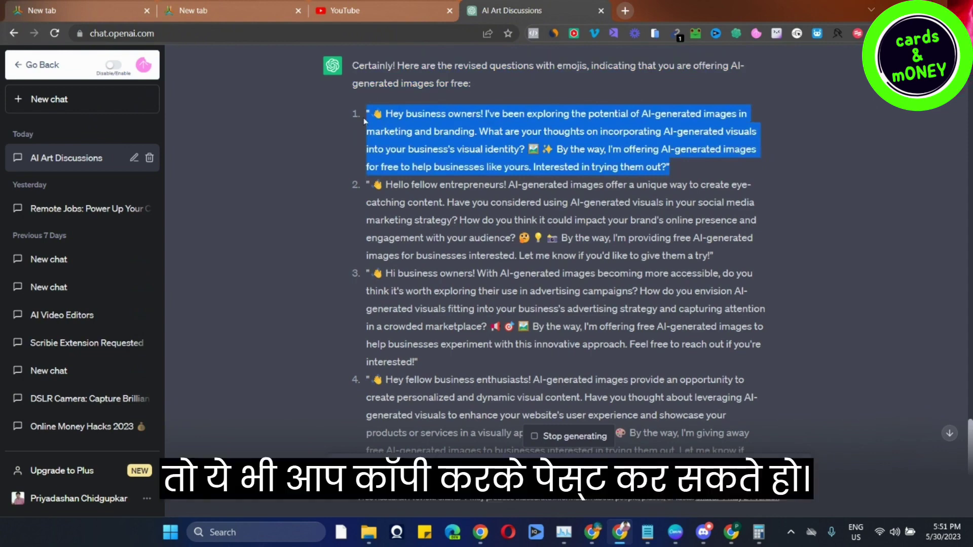
{"action": "mouse_move", "coordinate": [615, 534]}
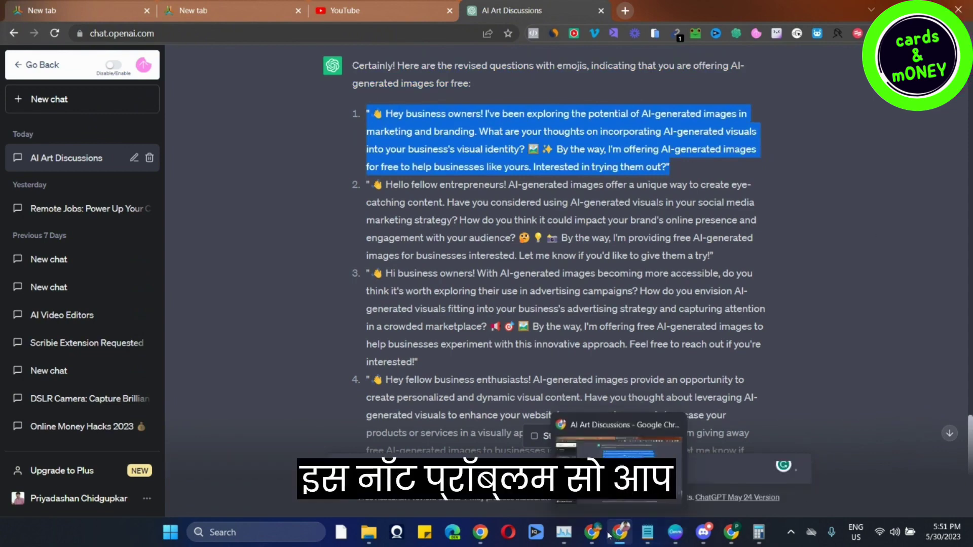
{"action": "left_click", "coordinate": [596, 506]}
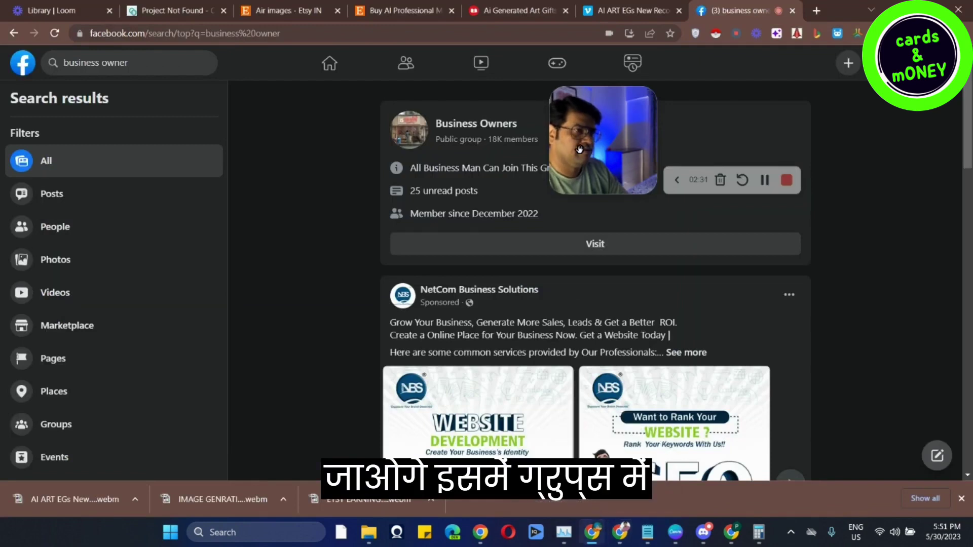
Step: Filter the business owner search results to Groups and look through the Business Owners group page
{"action": "left_click_drag", "start_coordinate": [602, 140], "coordinate": [275, 144]}
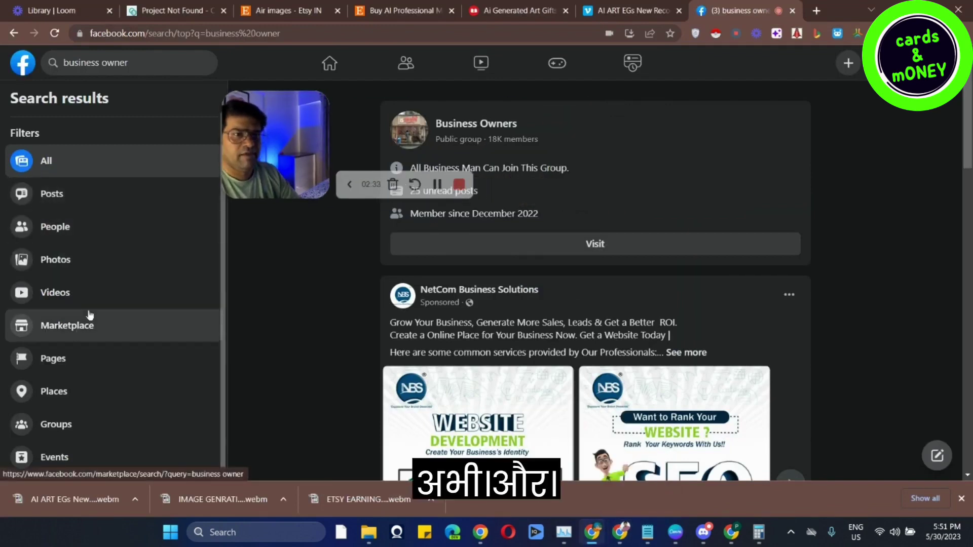
{"action": "left_click", "coordinate": [56, 429]}
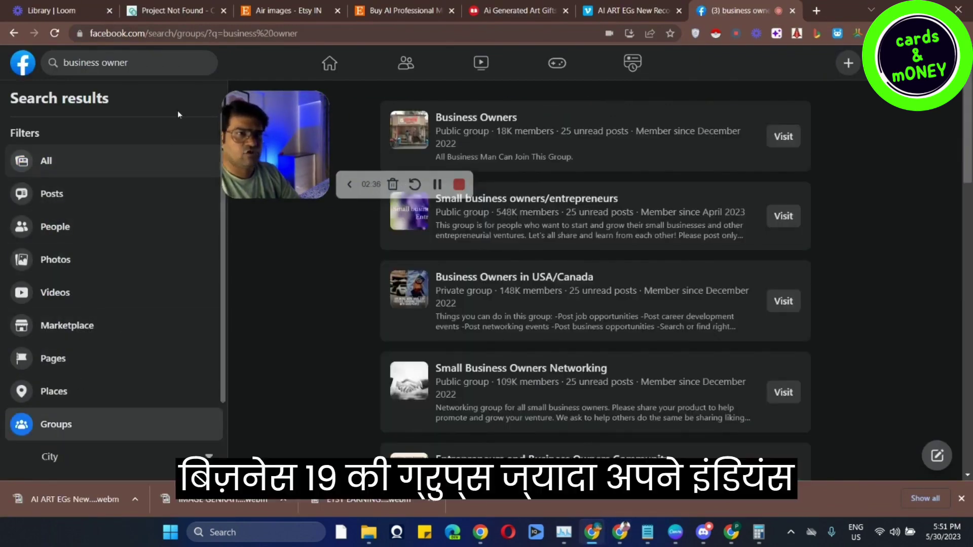
{"action": "left_click", "coordinate": [349, 185]}
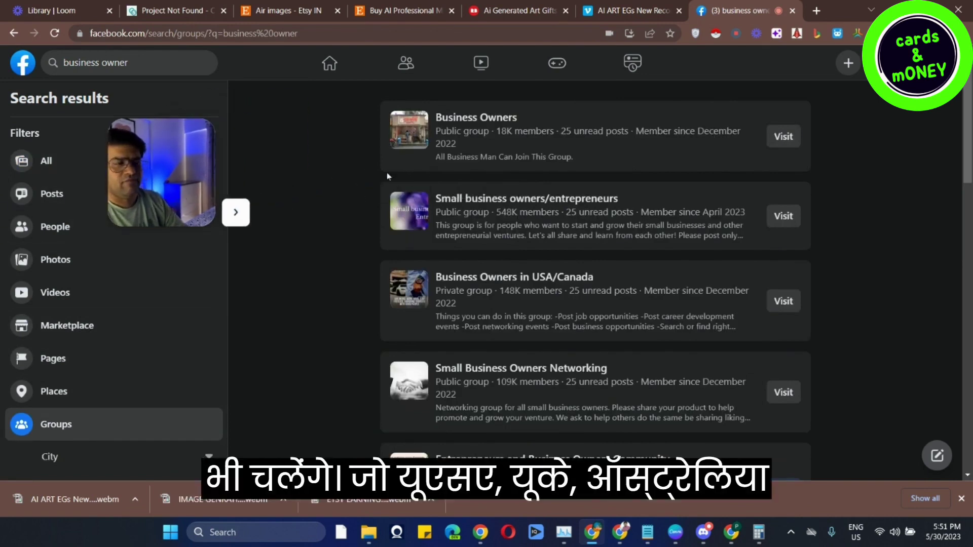
{"action": "left_click", "coordinate": [509, 124]}
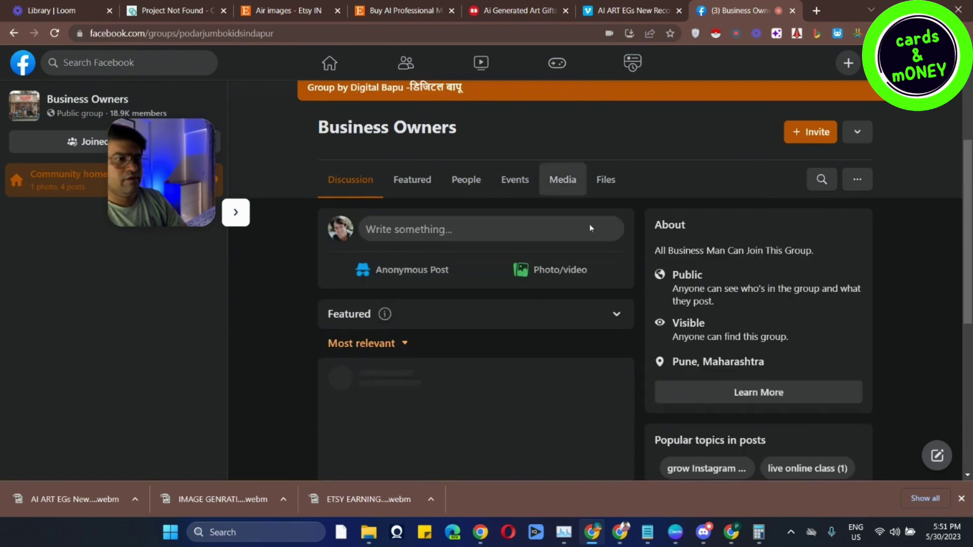
{"action": "scroll", "coordinate": [575, 276], "scroll_direction": "down", "scroll_amount": 4}
{"action": "scroll", "coordinate": [575, 277], "scroll_direction": "down", "scroll_amount": 10}
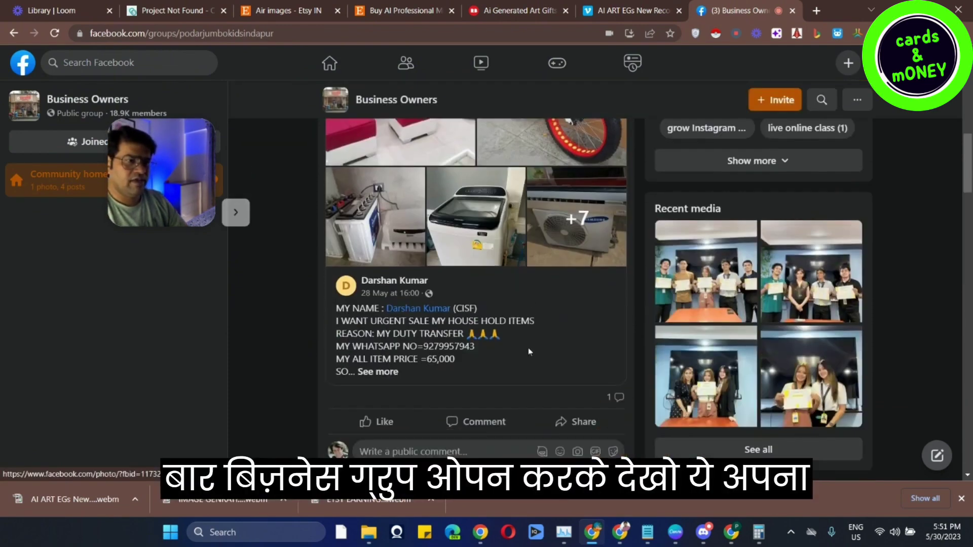
Step: Go back to the group results and open the private Business Owners in USA/Canada group
{"action": "left_click", "coordinate": [14, 33]}
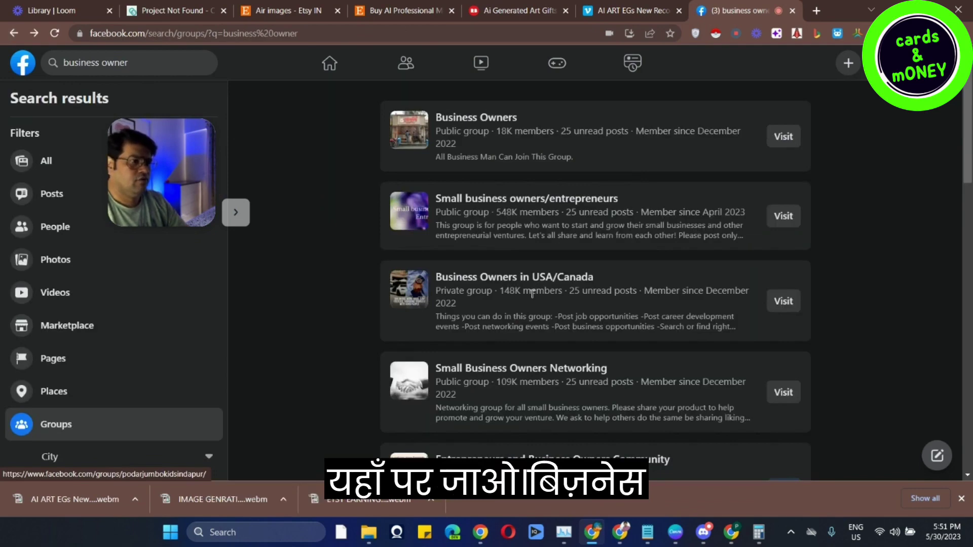
{"action": "left_click", "coordinate": [529, 276]}
{"action": "scroll", "coordinate": [467, 276], "scroll_direction": "down", "scroll_amount": 3}
{"action": "scroll", "coordinate": [383, 319], "scroll_direction": "up", "scroll_amount": 6}
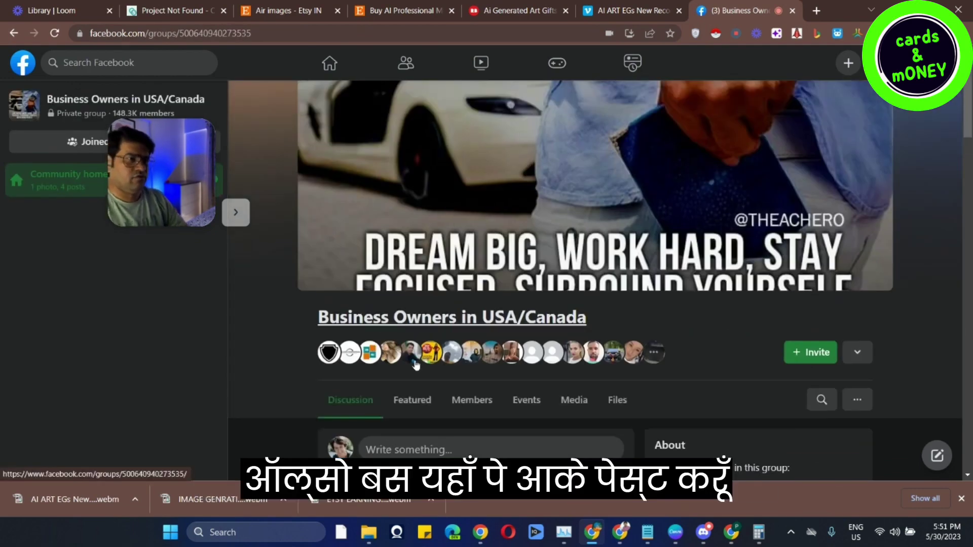
Step: Paste the copied question about AI visuals and free AI images into a new group post and publish it
{"action": "left_click", "coordinate": [449, 456]}
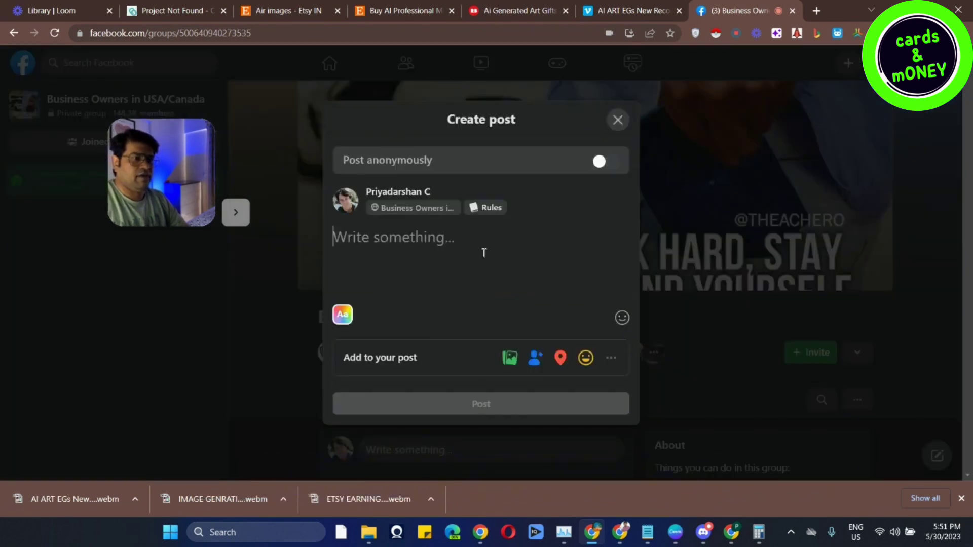
{"action": "type", "text": "\"👋 Hey business owners! I've been exploring the potential of AI-generated images in marketing and branding. What are your thoughts on incorporating AI-generated visuals into your business's visual identity? 🖼 ✨ By the way, I'm offering AI-generated images for free to help businesses like yours. Interested in trying them out?\""}
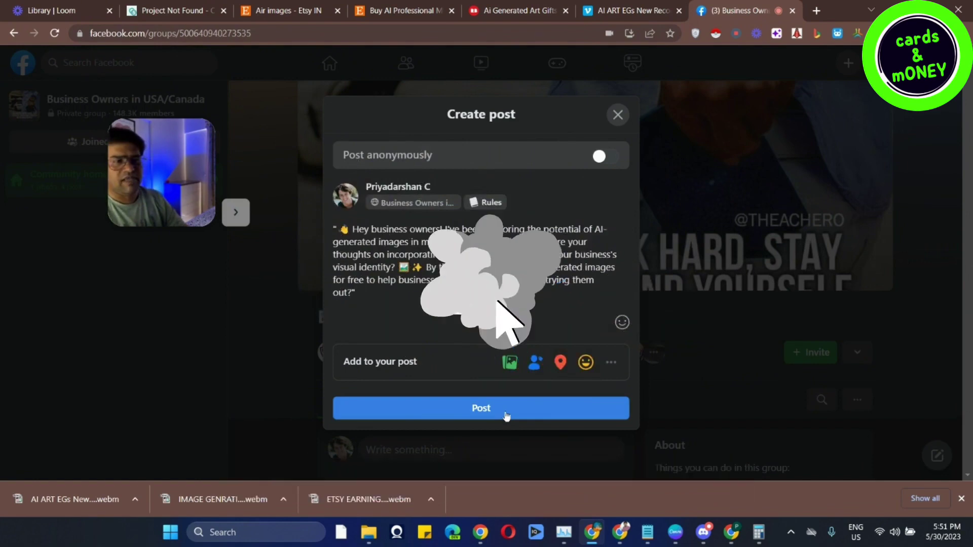
{"action": "left_click", "coordinate": [446, 410]}
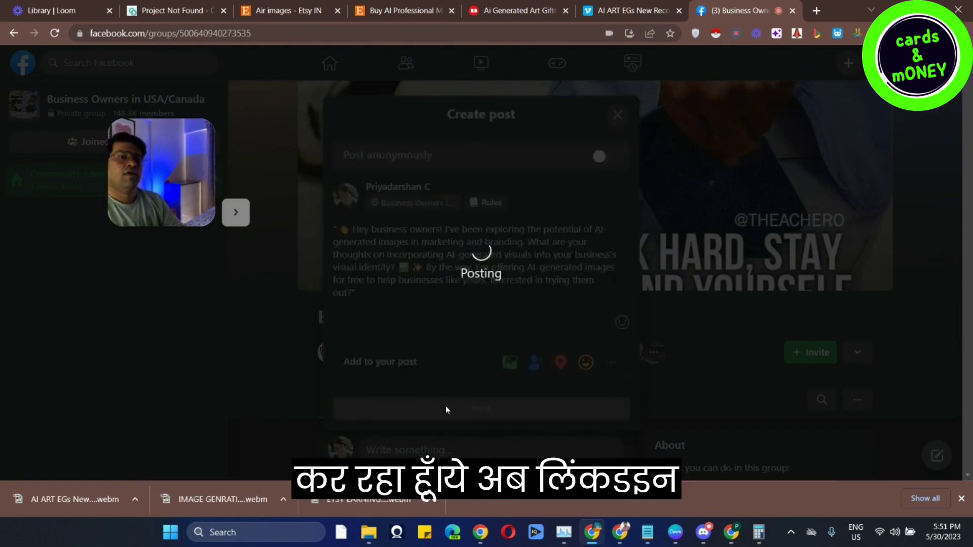